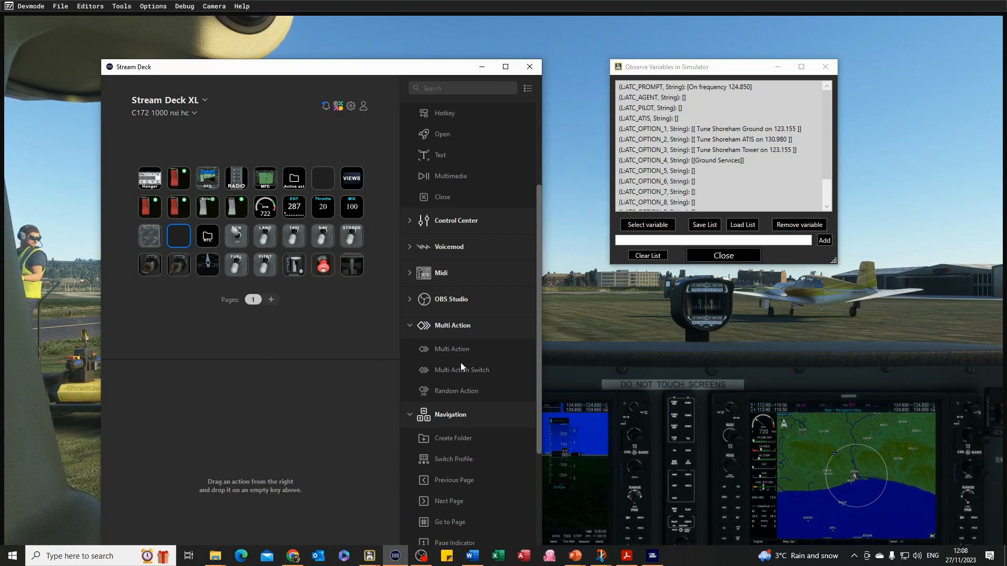
# Add a folder to the third-row second key and title it NEW ATC.
pyautogui.moveTo(432, 440); pyautogui.dragTo(185, 241)
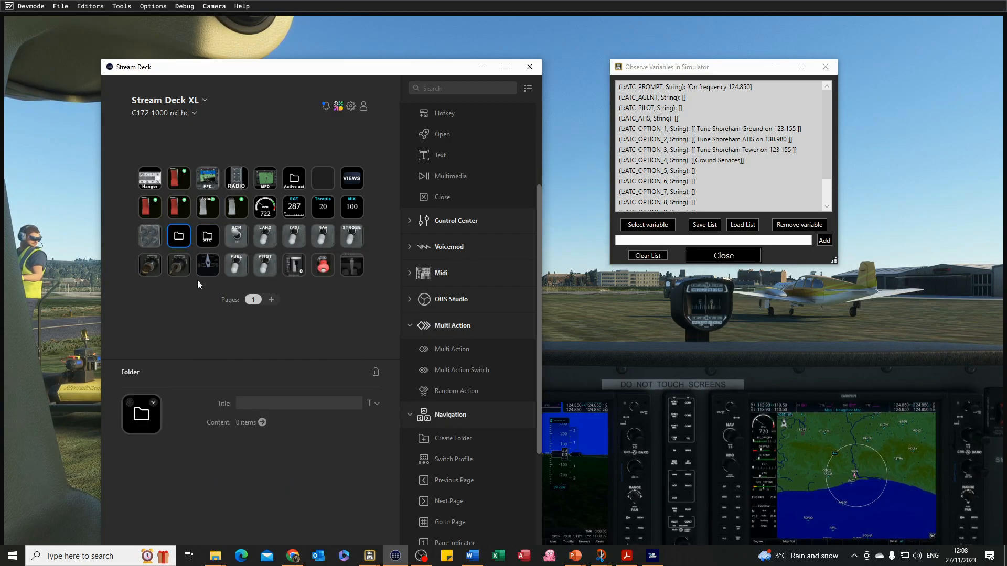
pyautogui.click(261, 403)
pyautogui.write('NE')
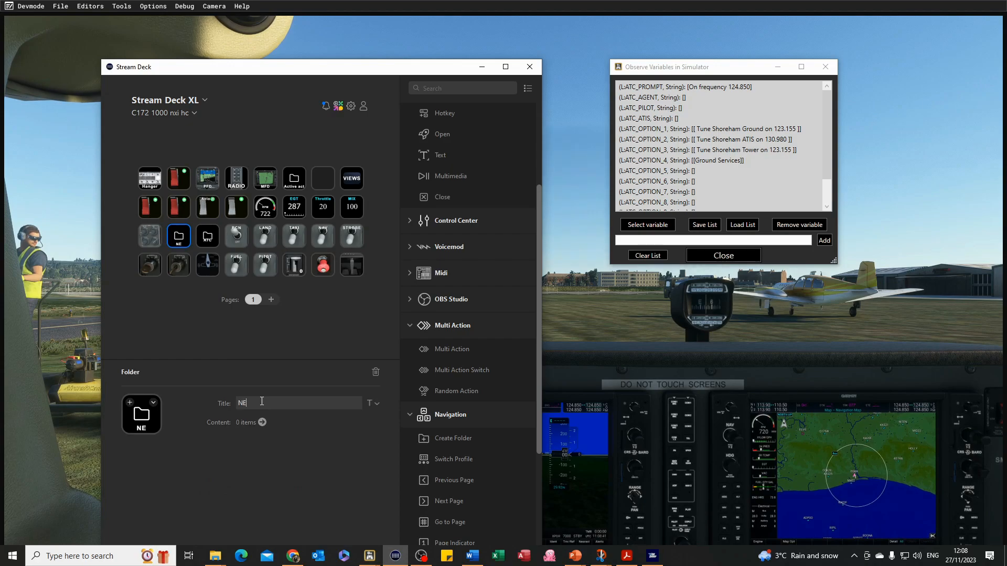
pyautogui.write('W ATC')
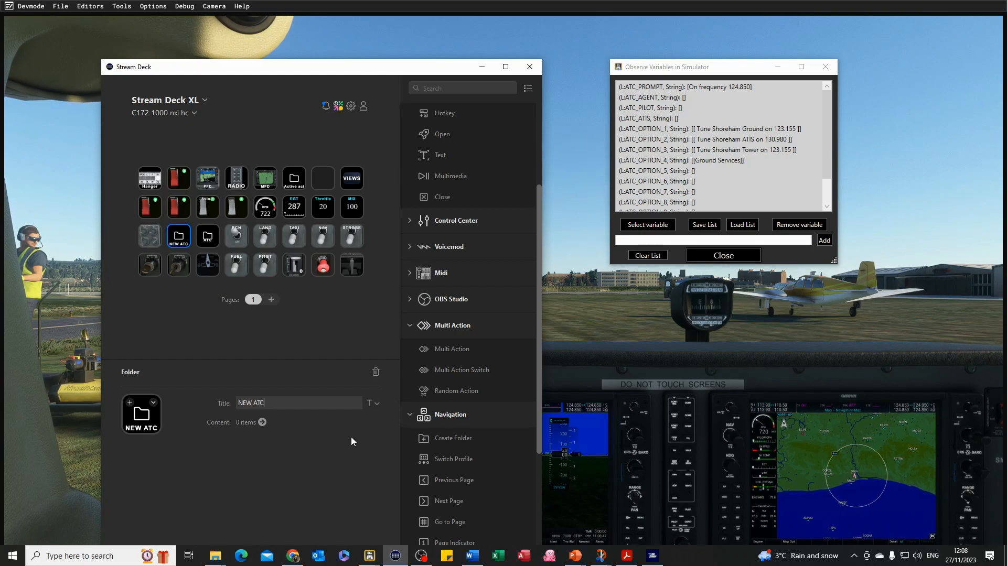
# Open the NEW ATC folder and place a MultiTileGauge action on its second-row first key.
pyautogui.click(184, 306)
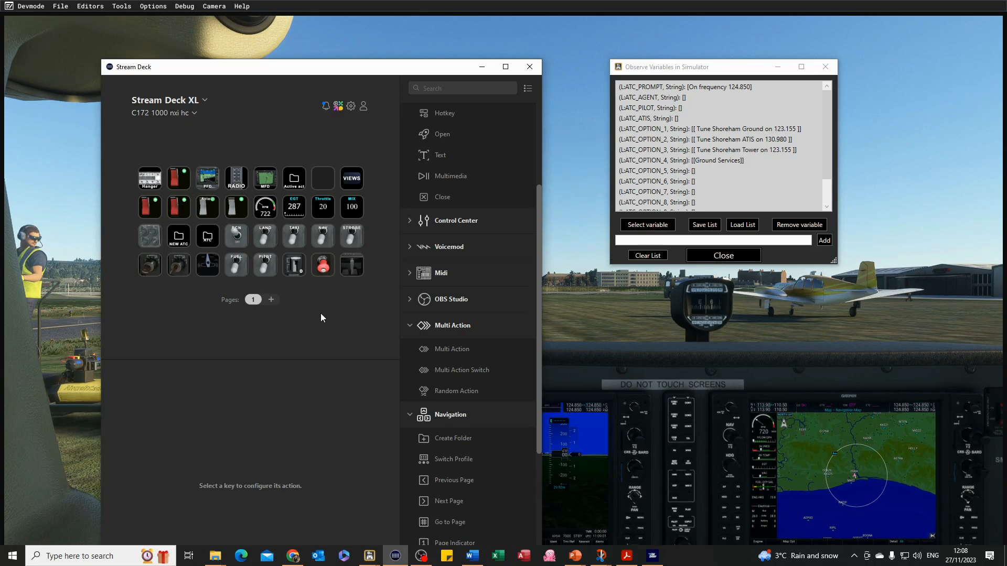
pyautogui.doubleClick(180, 244)
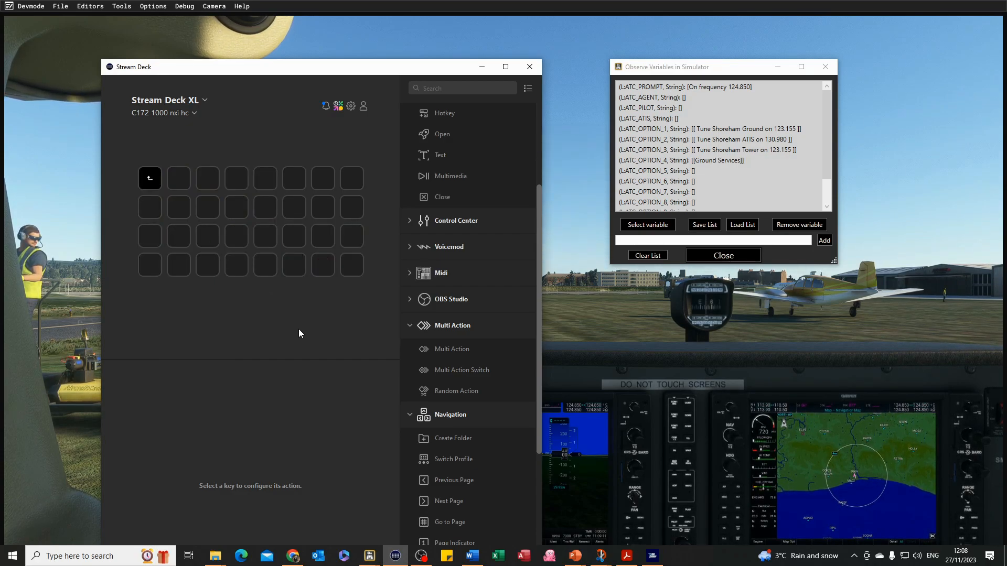
pyautogui.moveTo(540, 354); pyautogui.dragTo(541, 408)
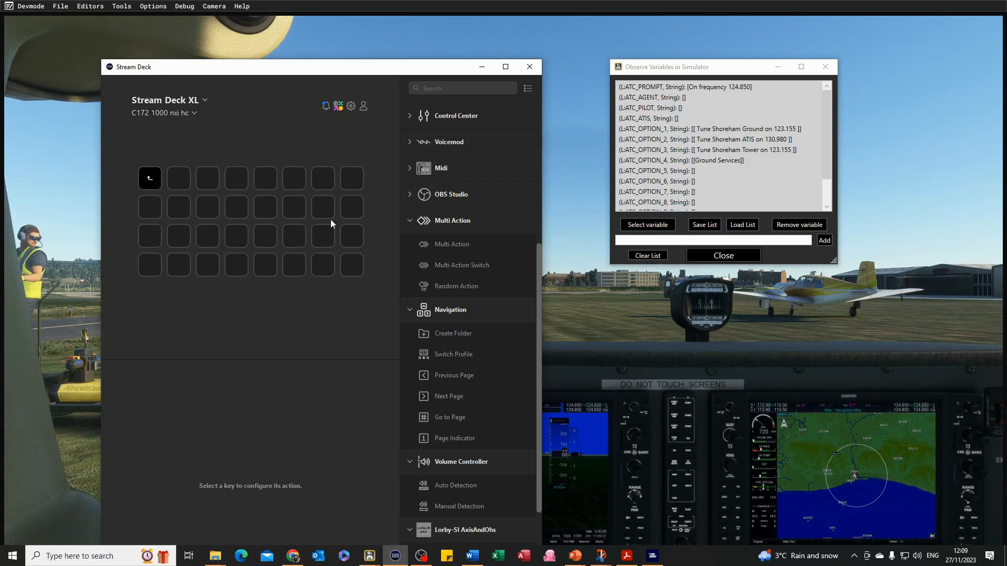
pyautogui.click(152, 212)
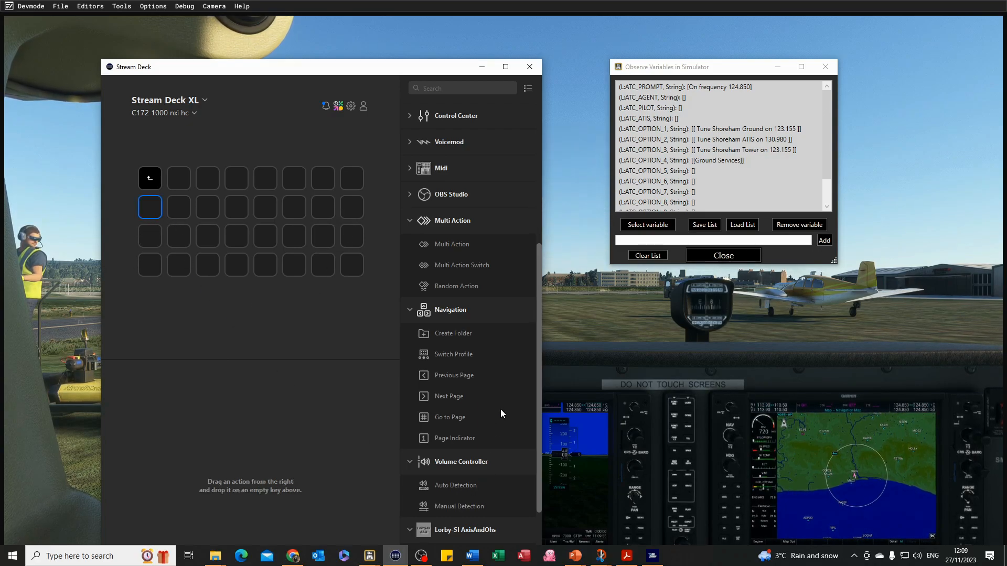
pyautogui.moveTo(539, 392); pyautogui.dragTo(564, 499)
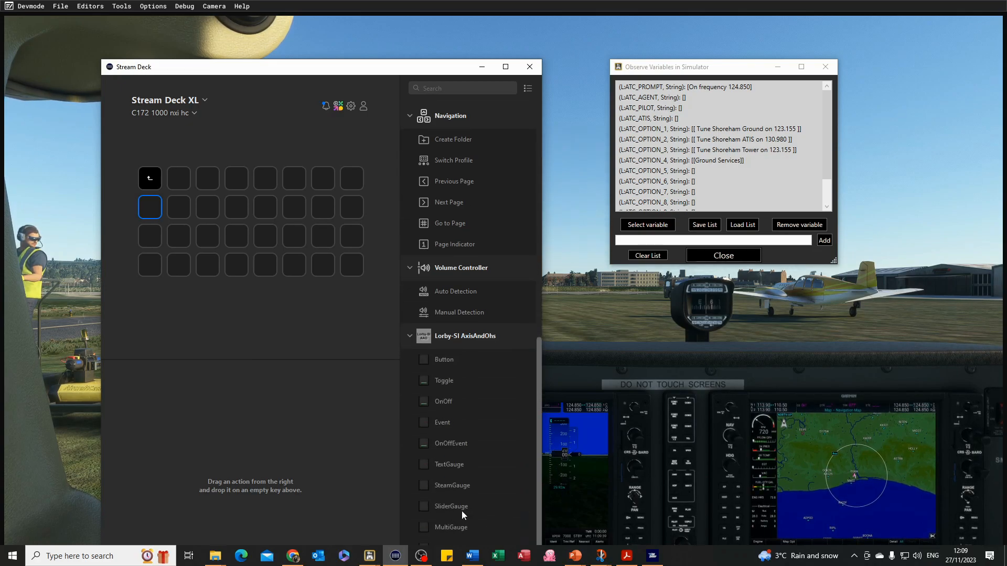
pyautogui.moveTo(377, 67); pyautogui.dragTo(354, 2)
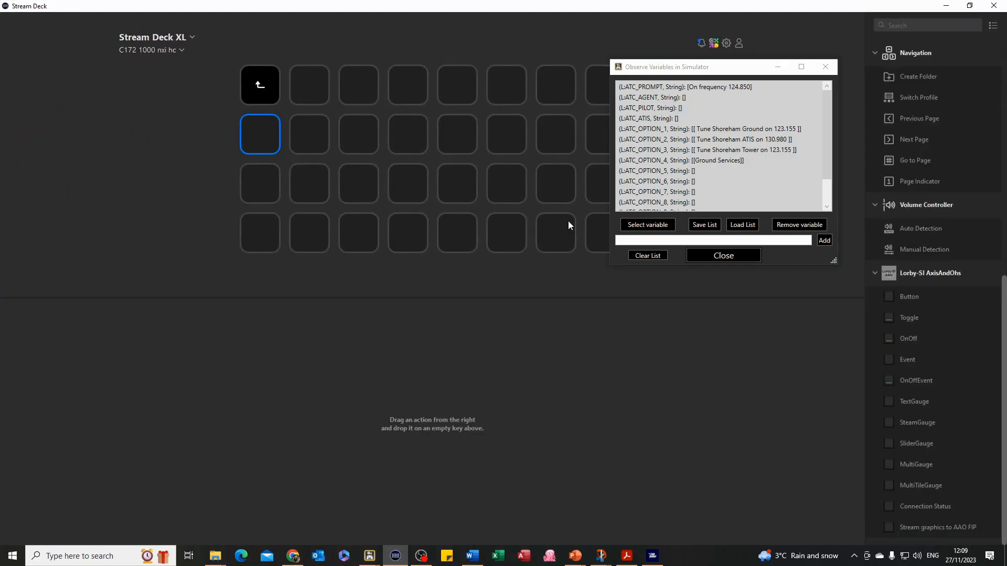
pyautogui.click(969, 6)
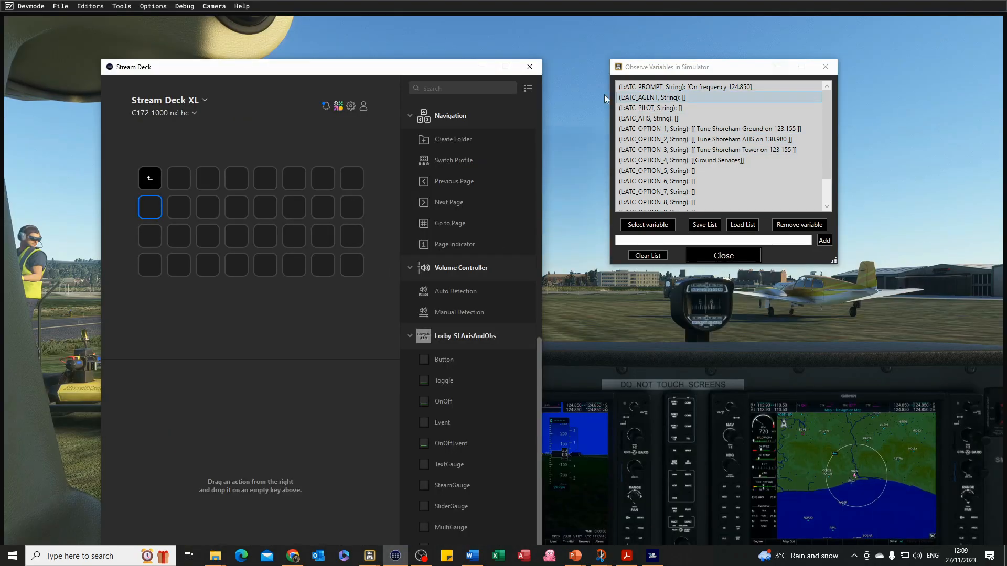
pyautogui.moveTo(366, 74); pyautogui.dragTo(350, 30)
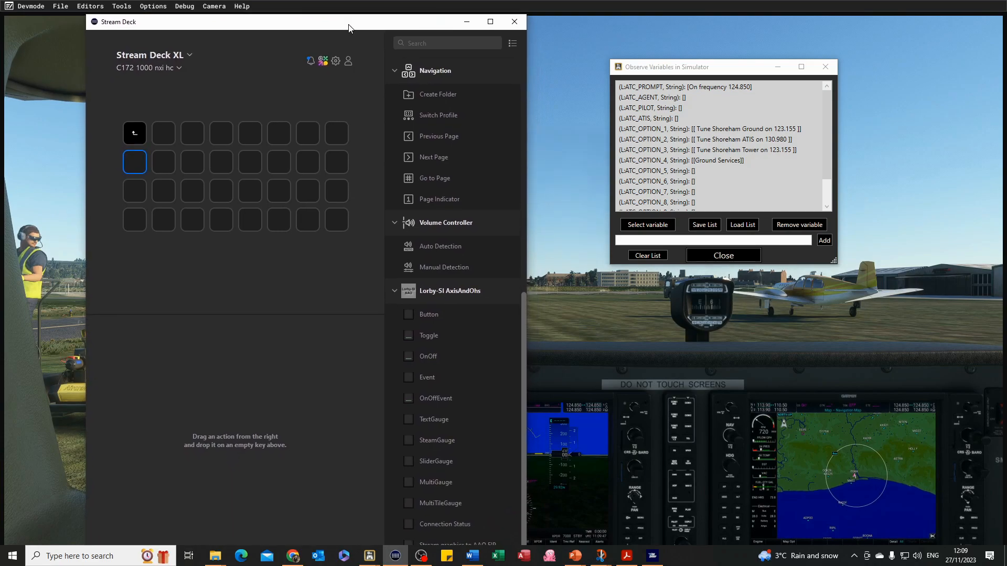
pyautogui.moveTo(408, 506); pyautogui.dragTo(140, 165)
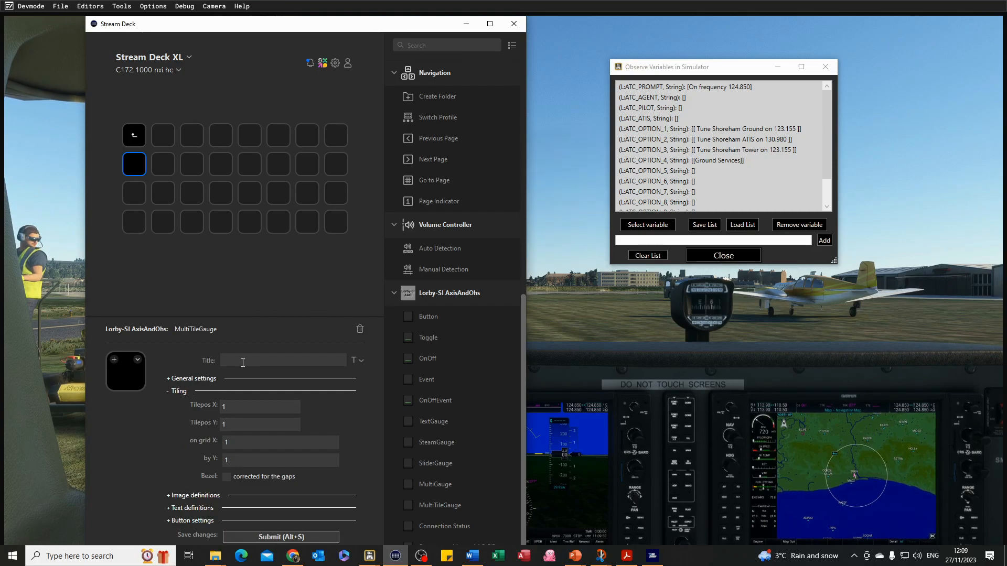
# Set the gauge's back color to the cyan custom color.
pyautogui.click(169, 384)
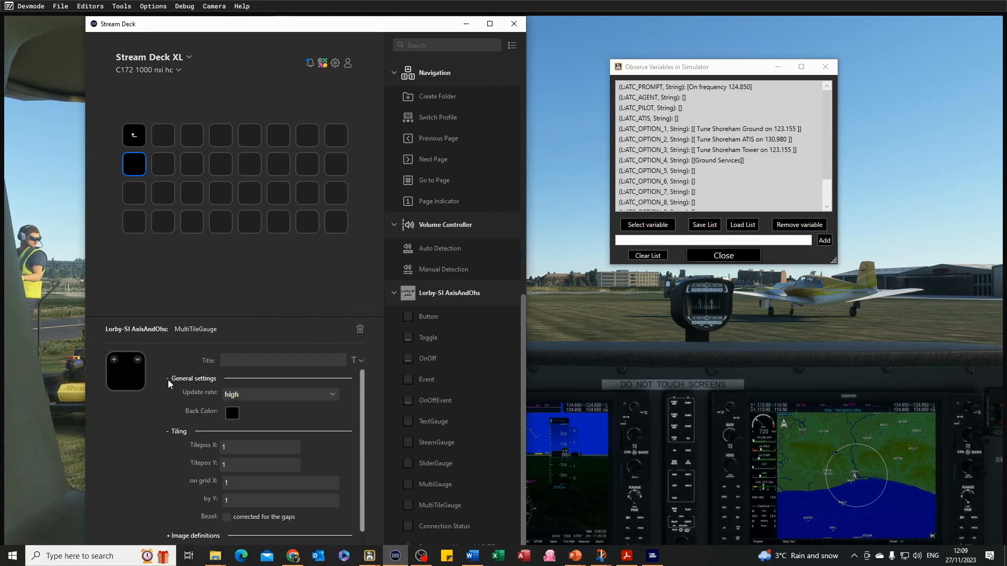
pyautogui.click(231, 414)
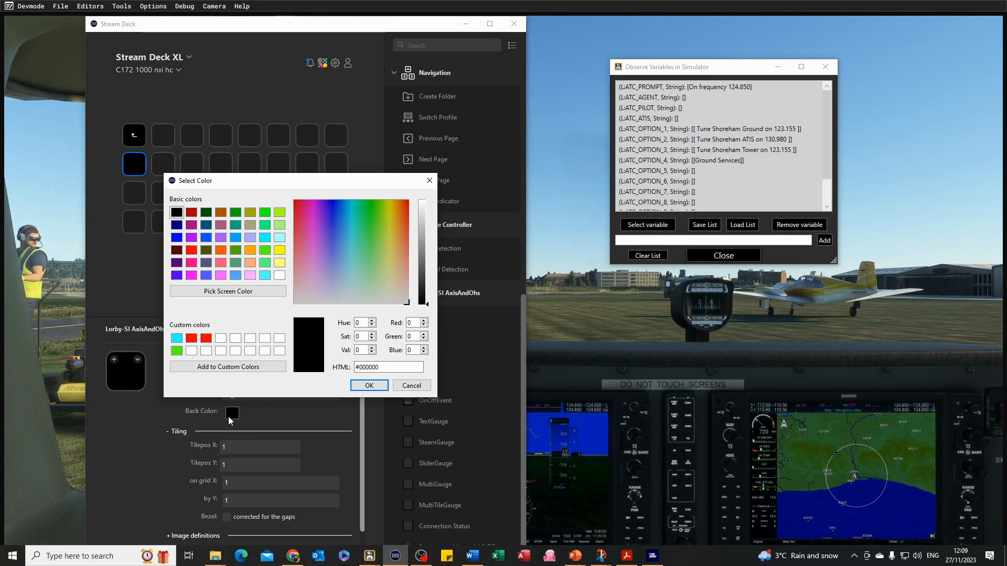
pyautogui.click(176, 337)
pyautogui.click(374, 386)
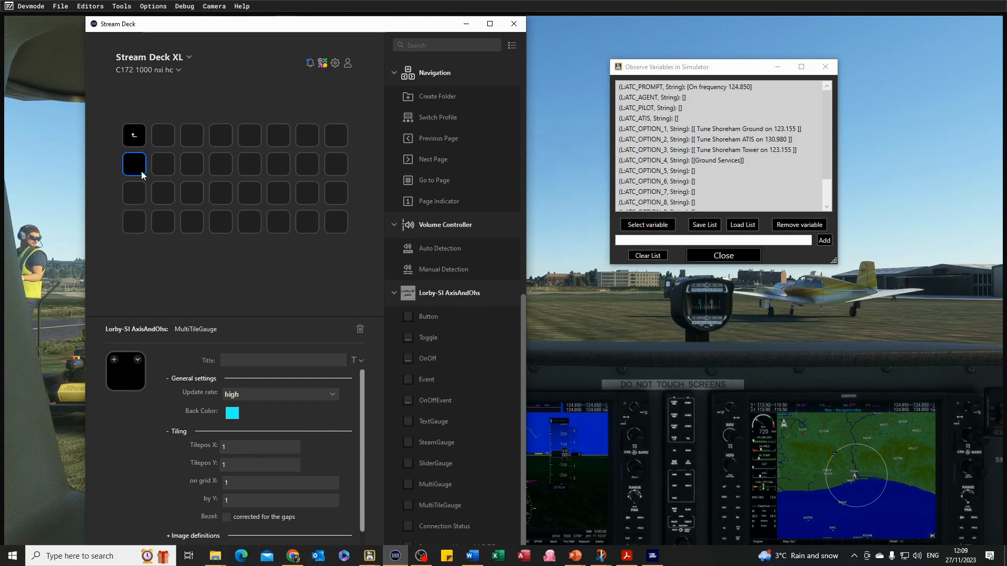
# Set the tiling grid X value to 2.
pyautogui.doubleClick(241, 483)
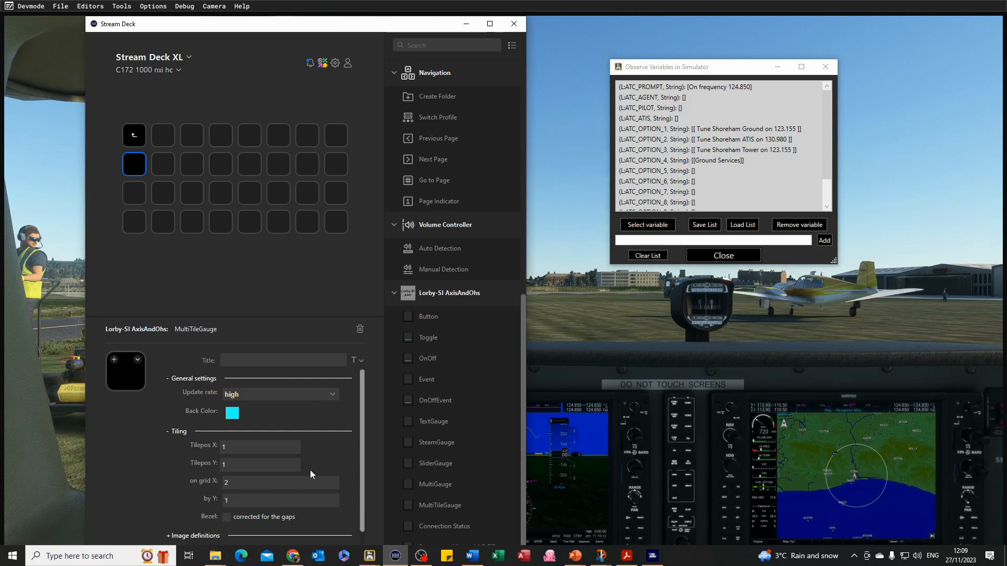
pyautogui.moveTo(363, 448); pyautogui.dragTo(364, 474)
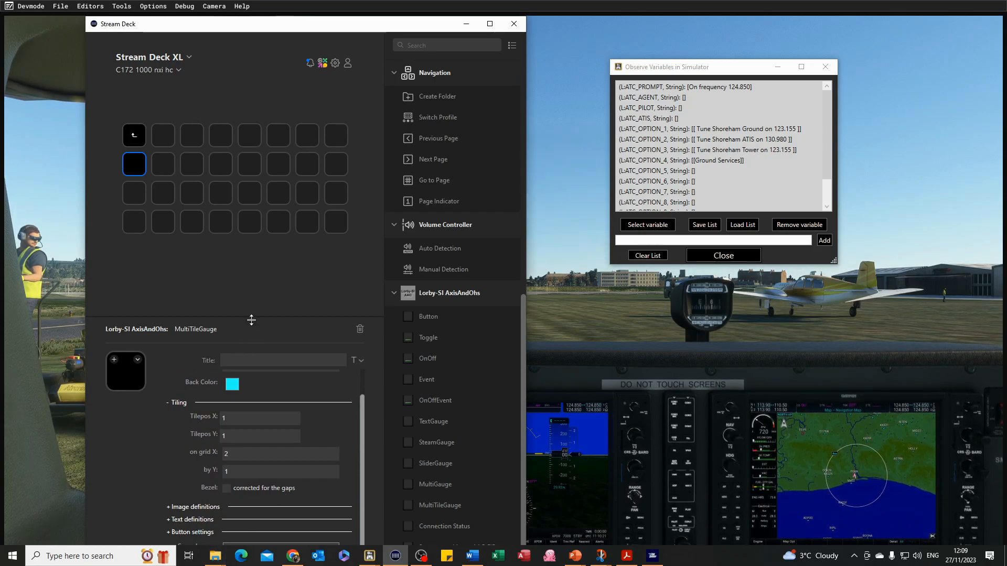
pyautogui.moveTo(252, 318); pyautogui.dragTo(243, 218)
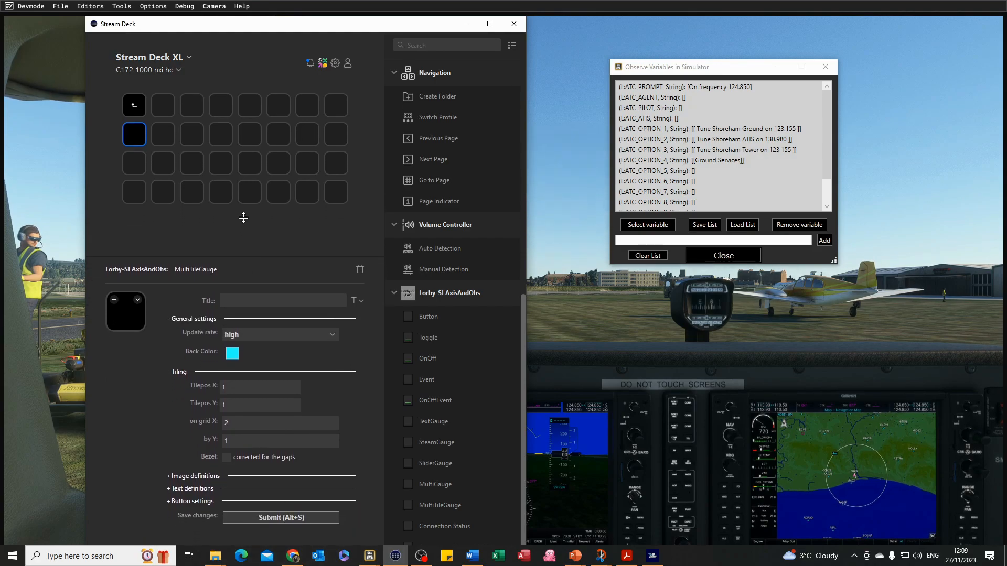
# Start a new text definition with the header opt1.
pyautogui.click(173, 489)
pyautogui.scroll(-1, 301, 464)
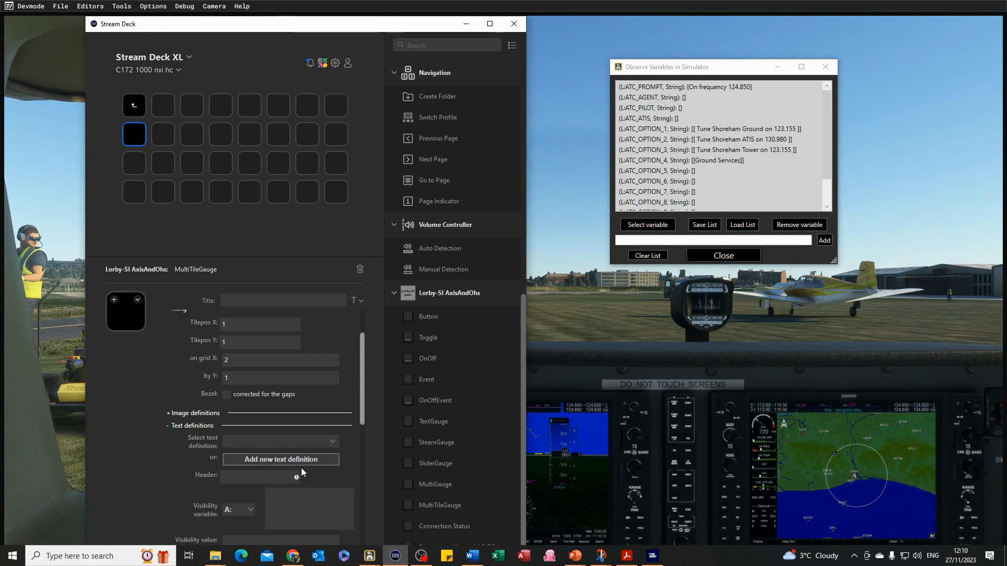
pyautogui.click(269, 479)
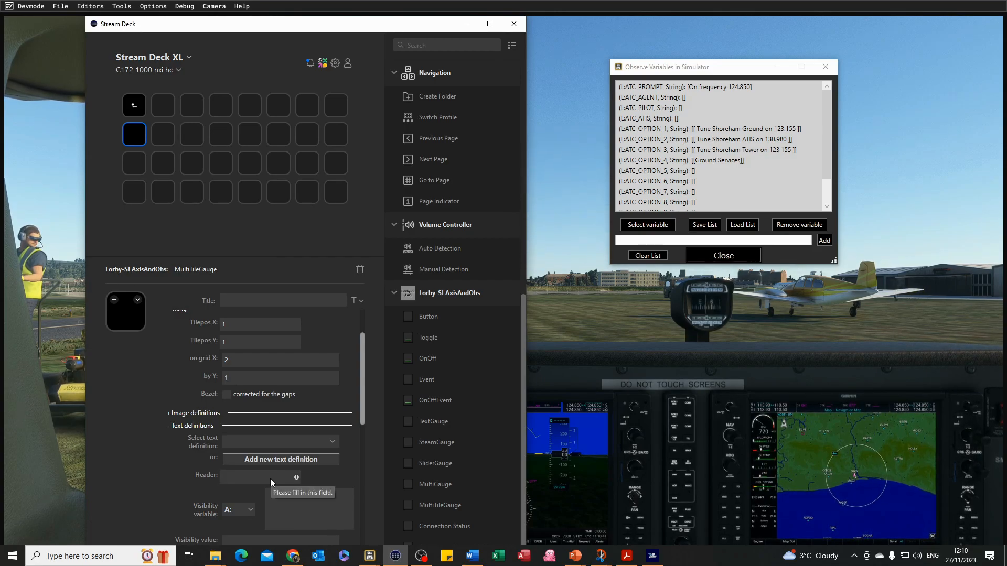
pyautogui.write('opt1')
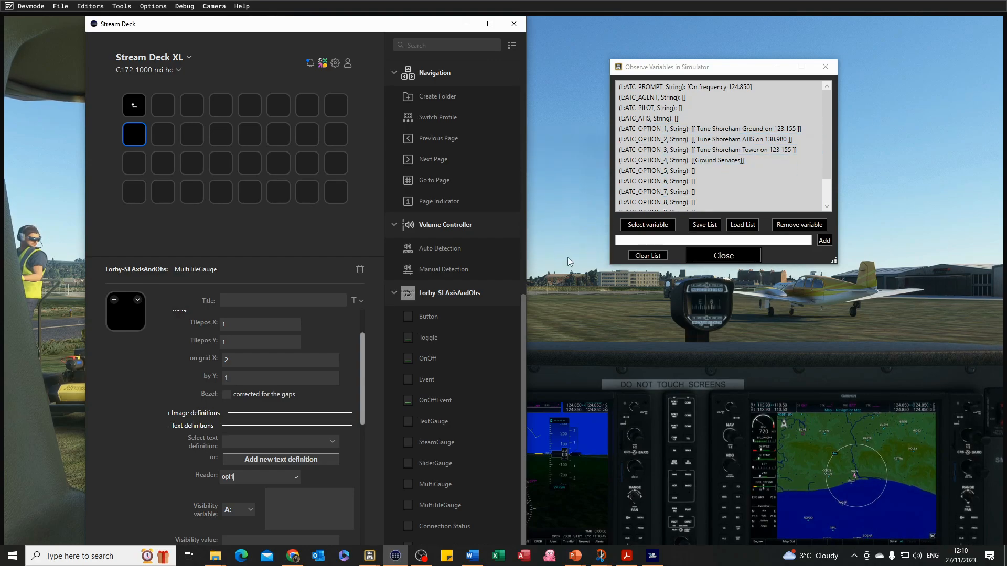
# Set the text variable to the L: variable ATC_OPTION_1, String.
pyautogui.scroll(-1, 335, 509)
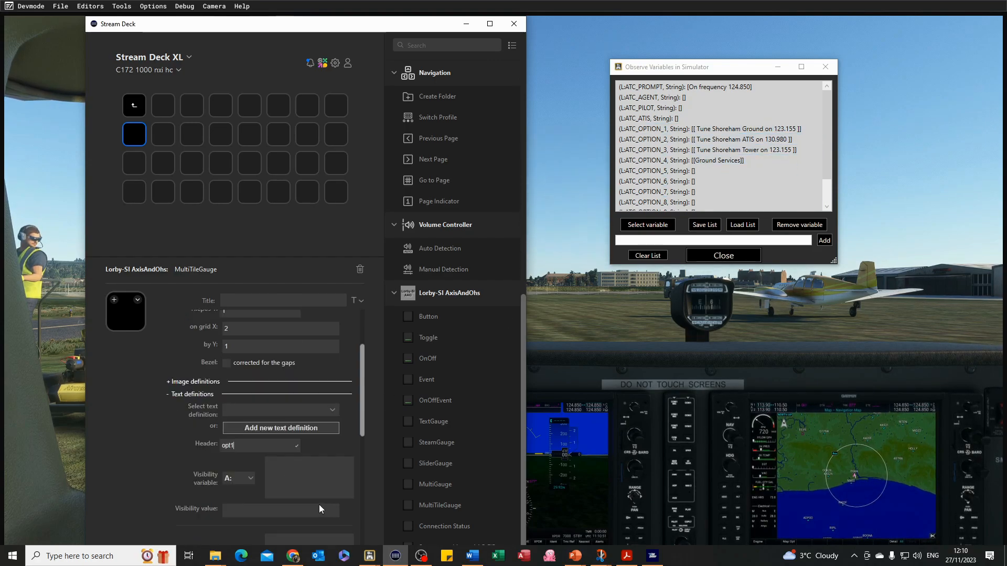
pyautogui.scroll(-1, 268, 475)
pyautogui.scroll(-4, 243, 453)
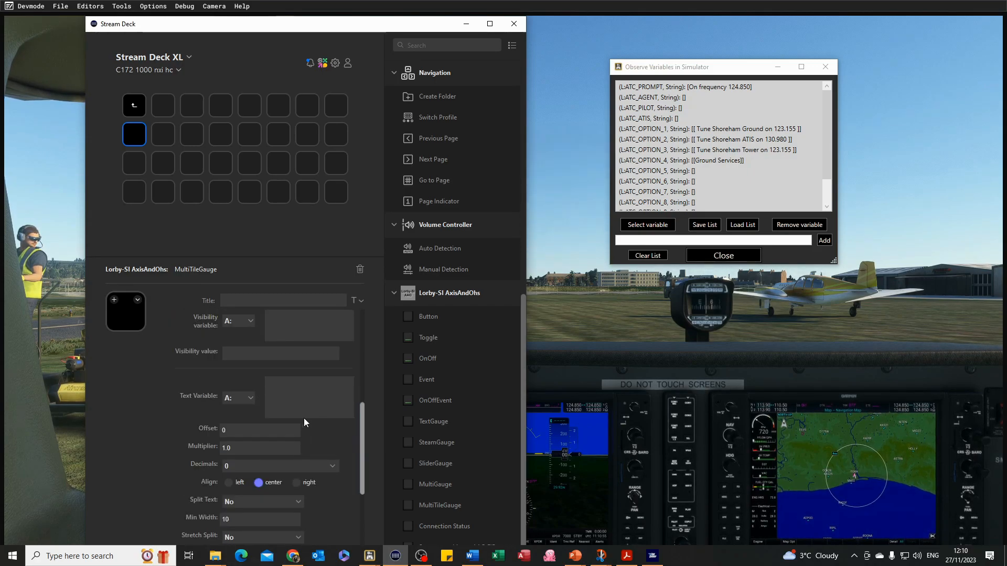
pyautogui.click(251, 401)
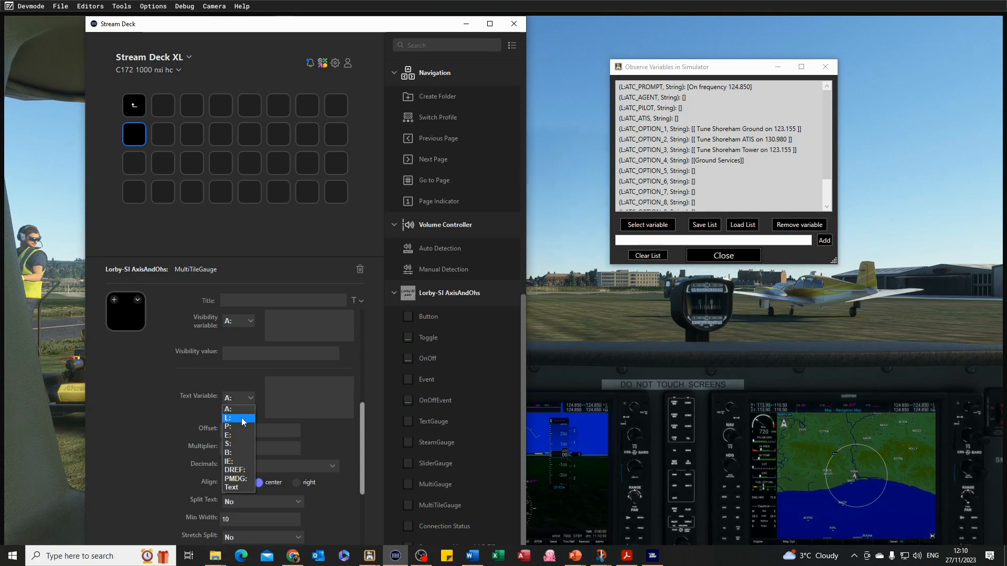
pyautogui.click(242, 417)
pyautogui.click(296, 395)
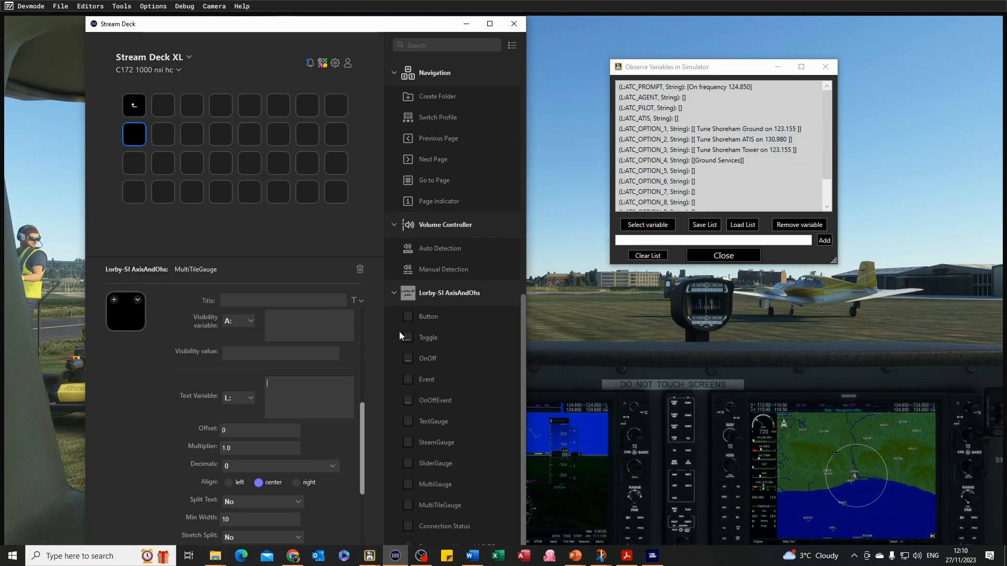
pyautogui.write('TC_OPTION_1')
pyautogui.write(', String')
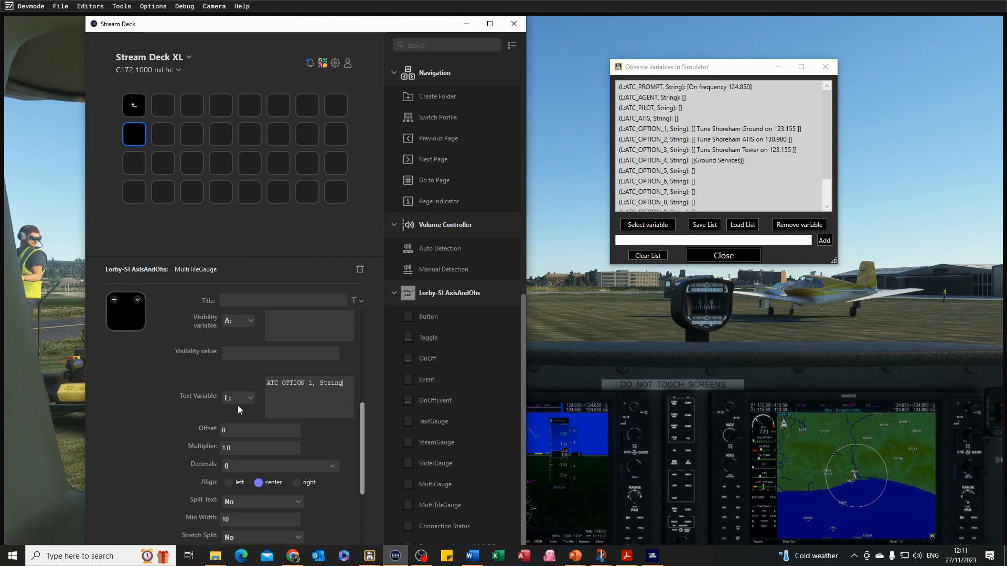
# Align the text left, turn Split Text on, and set Min Width to 18.
pyautogui.click(228, 485)
pyautogui.scroll(-2, 309, 457)
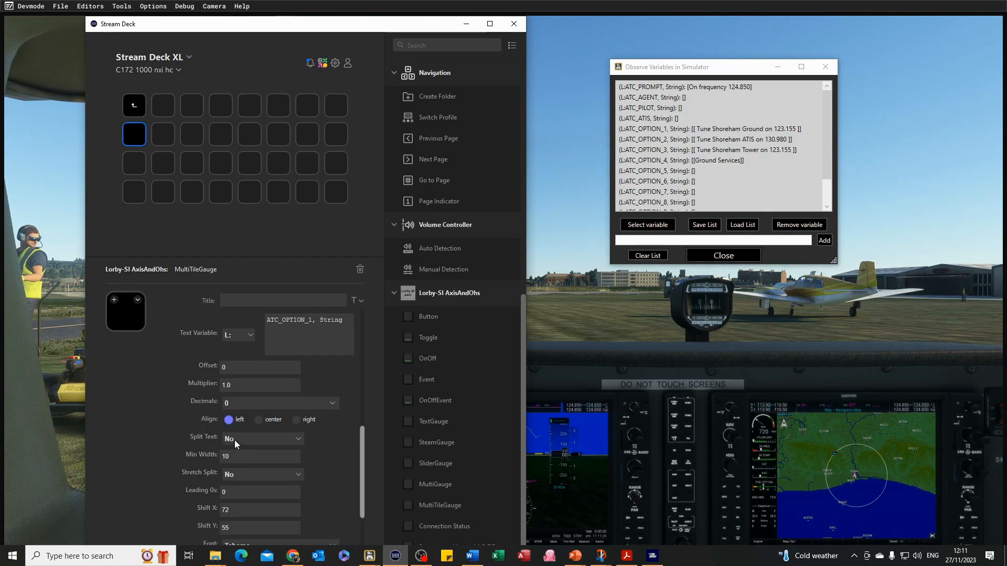
pyautogui.click(299, 440)
pyautogui.click(282, 451)
pyautogui.write('18')
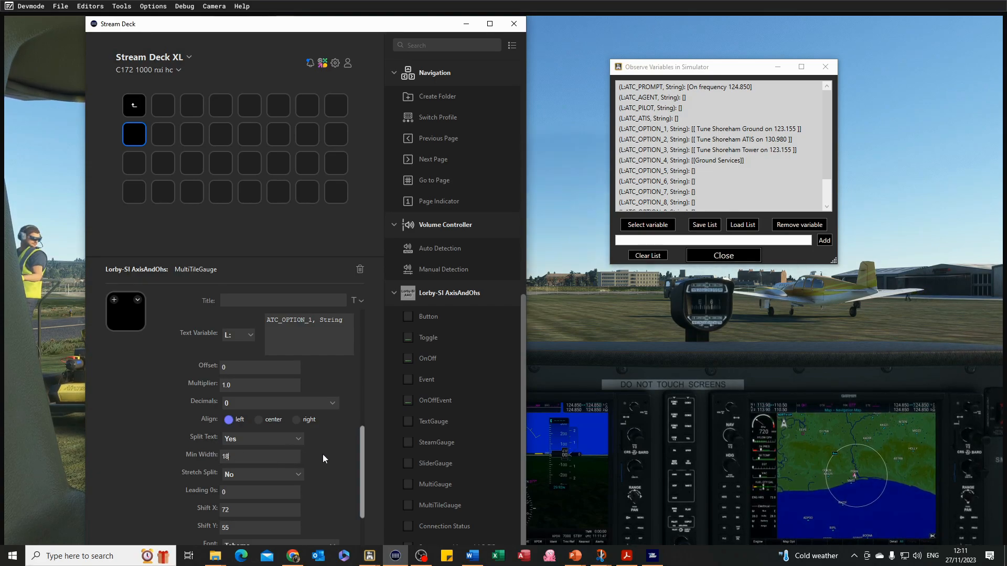
# Set Shift X to 5, Shift Y to 20 and the font size to 30.
pyautogui.scroll(-1, 244, 458)
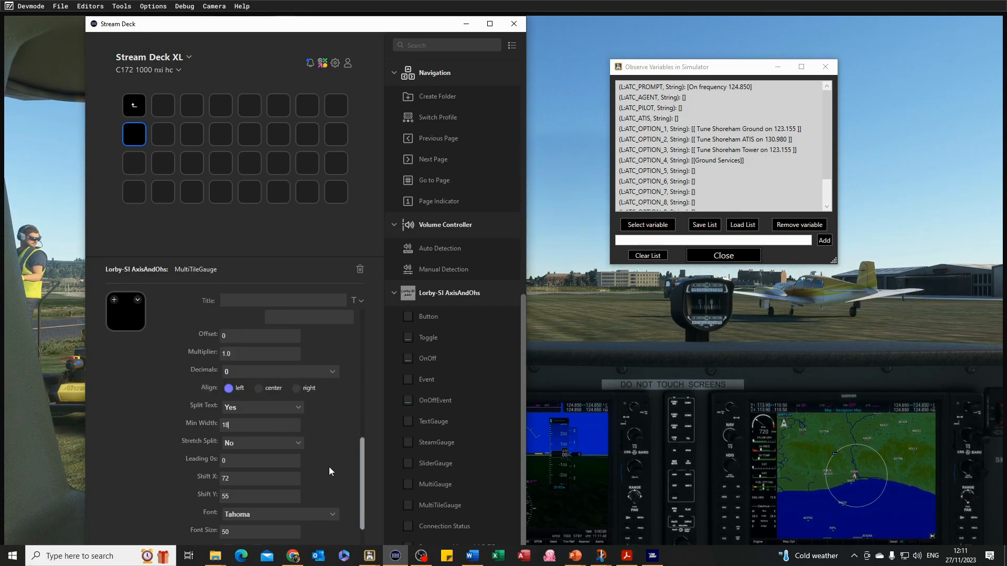
pyautogui.scroll(-1, 239, 447)
pyautogui.doubleClick(240, 449)
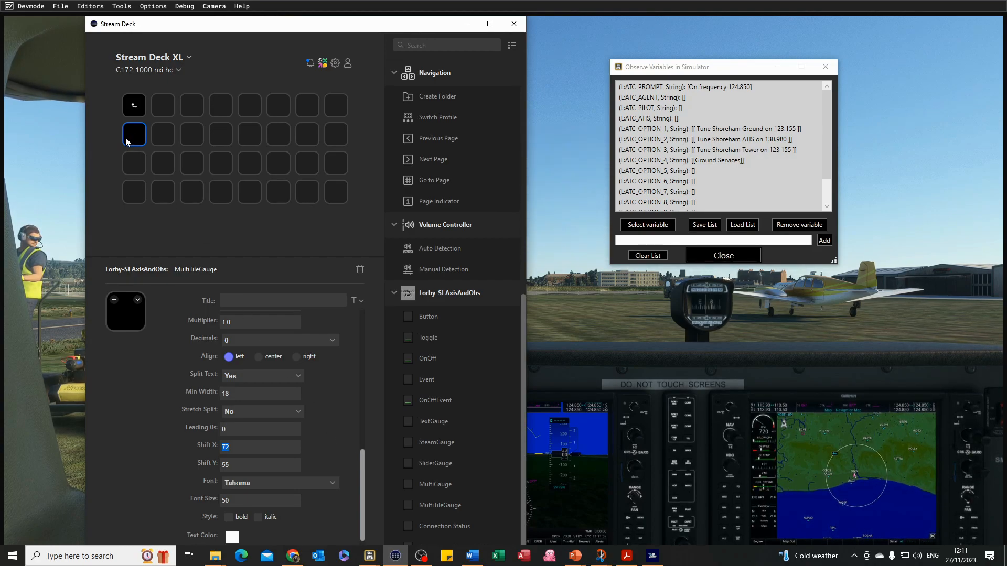
pyautogui.write('5')
pyautogui.click(215, 466)
pyautogui.moveTo(228, 501); pyautogui.dragTo(214, 499)
# Set the text color to black.
pyautogui.scroll(-1, 351, 439)
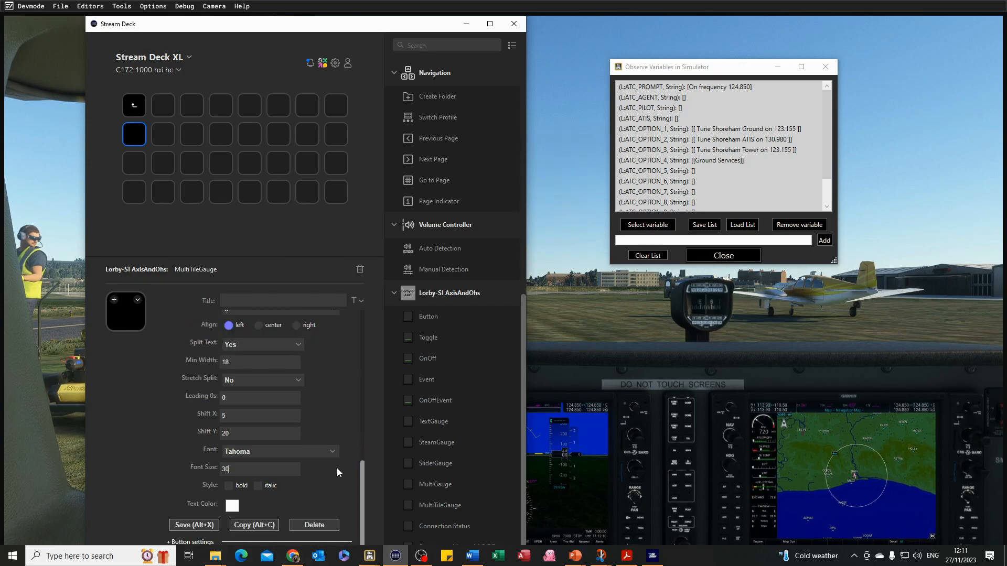
pyautogui.click(232, 506)
pyautogui.click(178, 212)
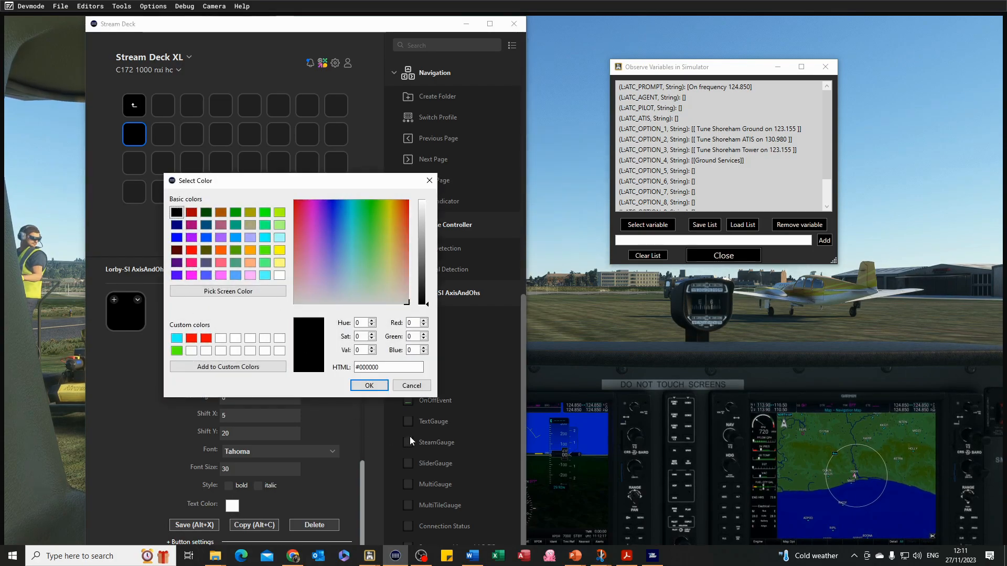
pyautogui.click(370, 385)
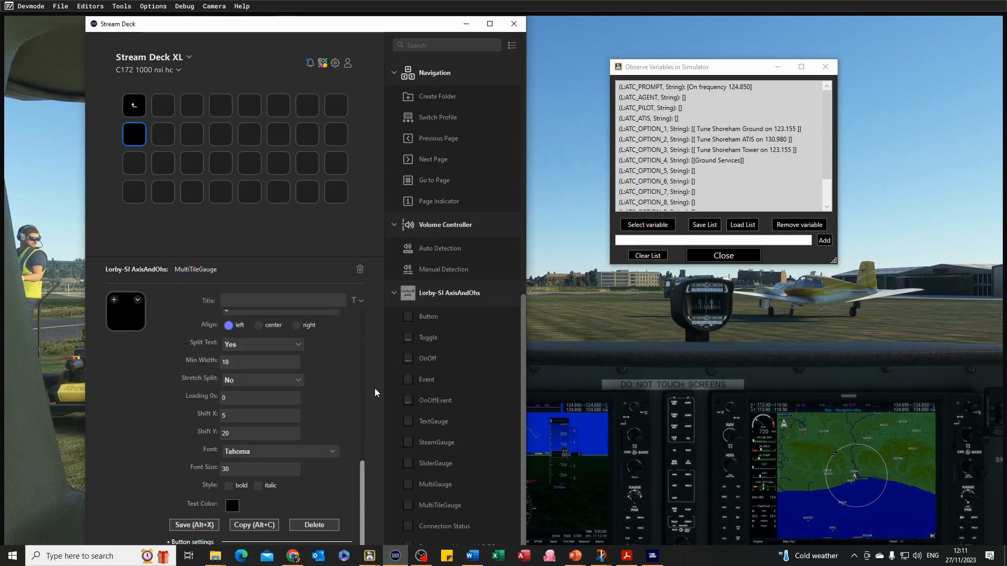
# Save the text definition.
pyautogui.click(206, 525)
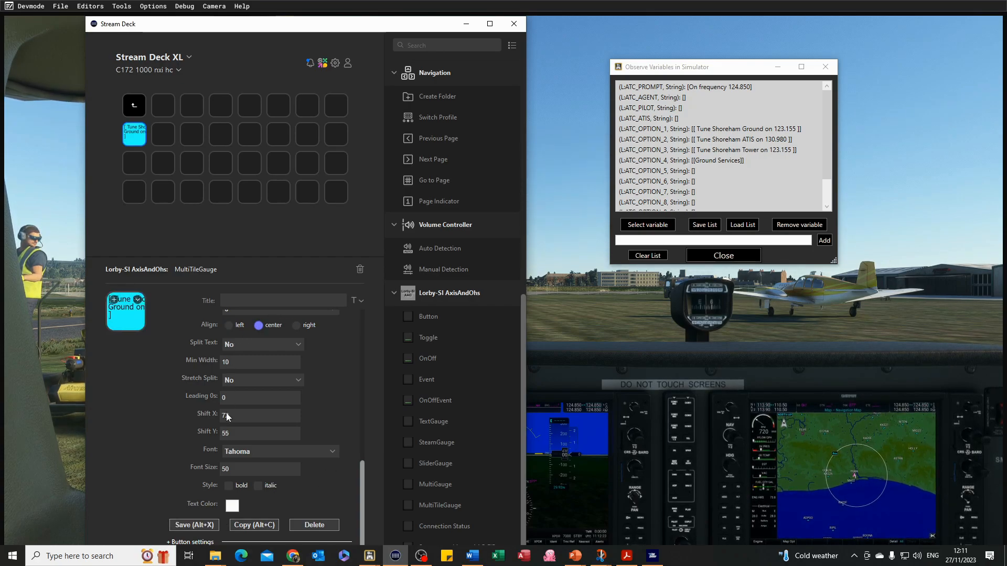
pyautogui.moveTo(362, 499); pyautogui.dragTo(364, 523)
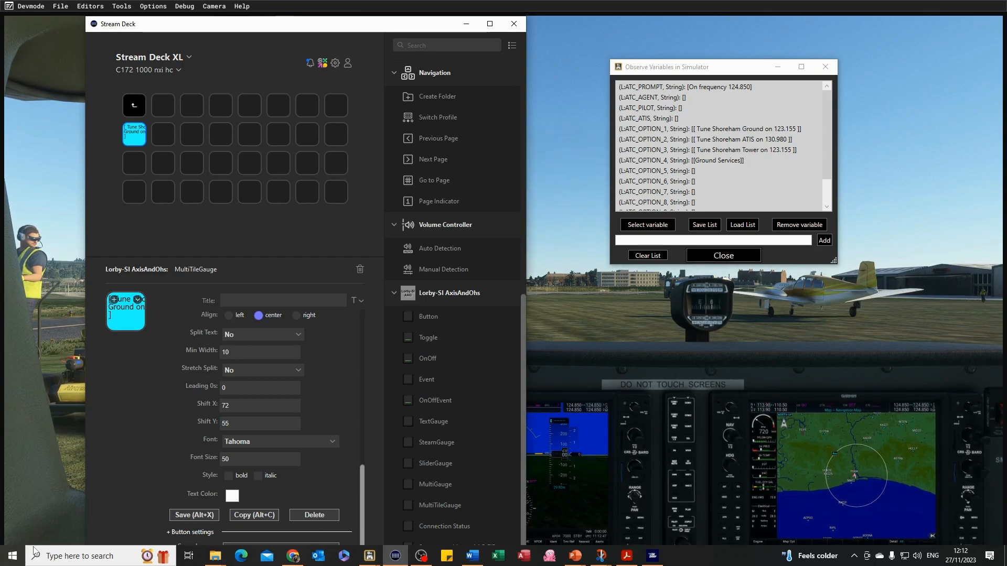
# Set the tile key's key-down event to K:ATC_MENU_1.
pyautogui.click(167, 532)
pyautogui.scroll(-3, 361, 449)
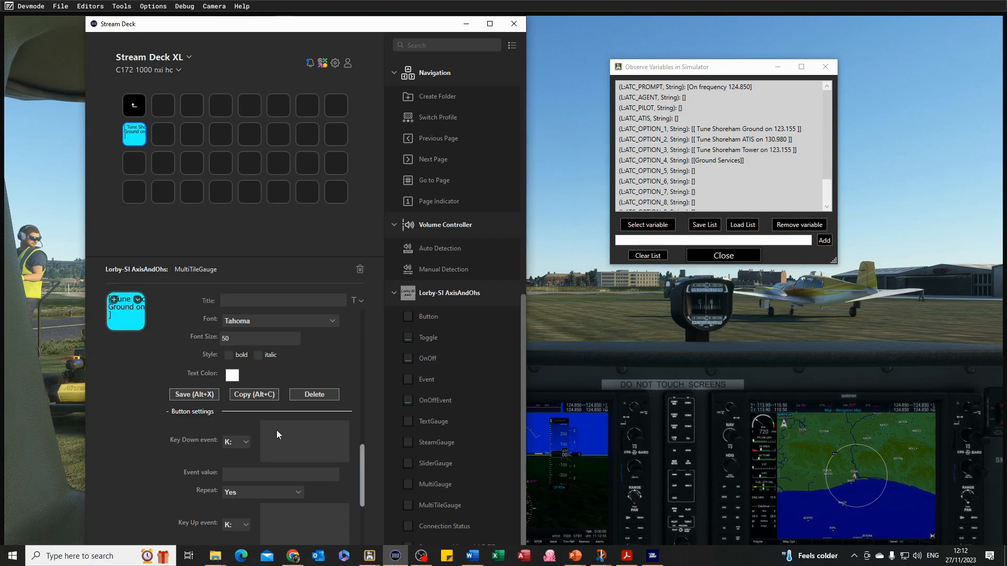
pyautogui.write('ATC_MENU_1')
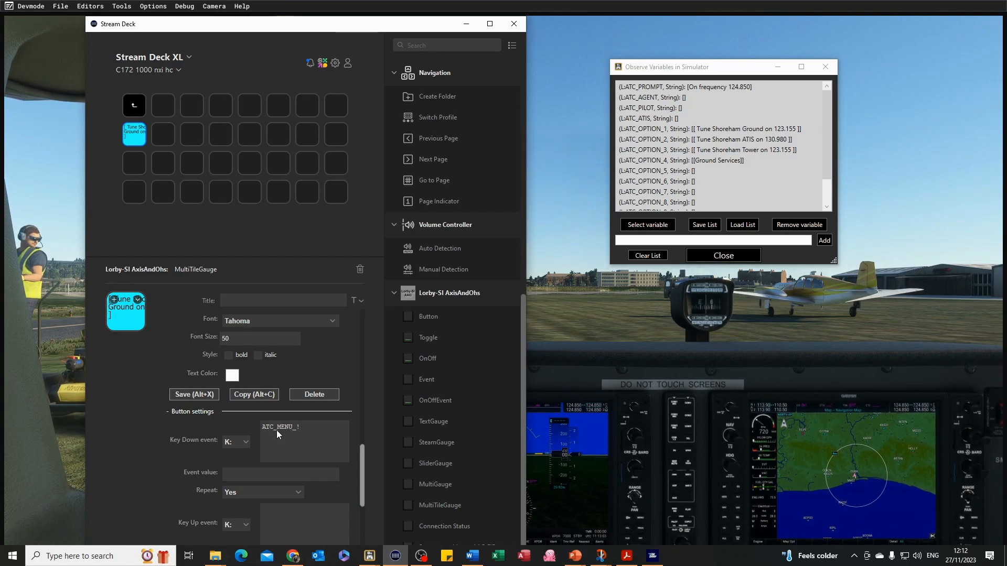
# Copy the cyan tile key and paste it into the empty key beside it.
pyautogui.click(268, 475)
pyautogui.moveTo(362, 471); pyautogui.dragTo(369, 535)
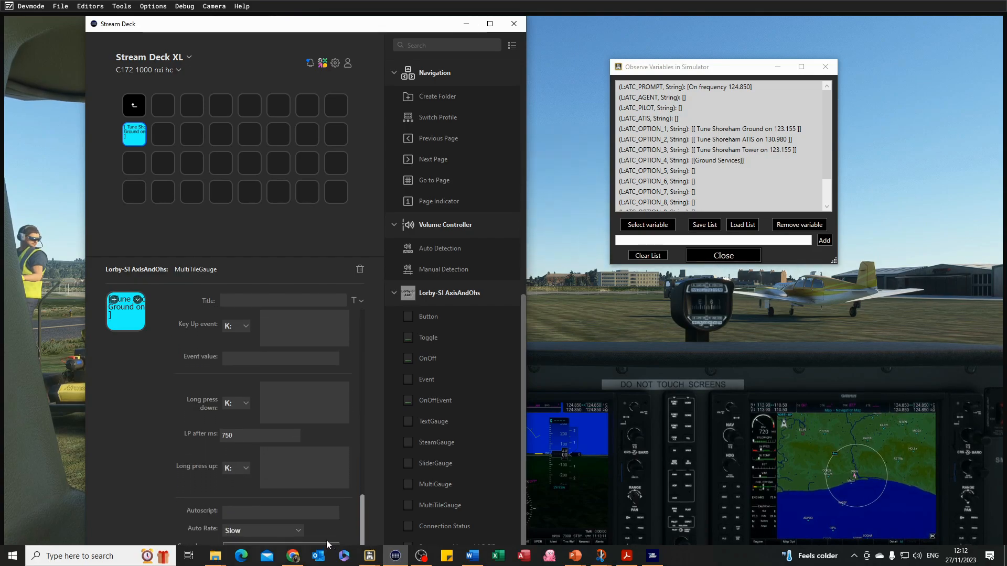
pyautogui.moveTo(270, 26); pyautogui.dragTo(270, 11)
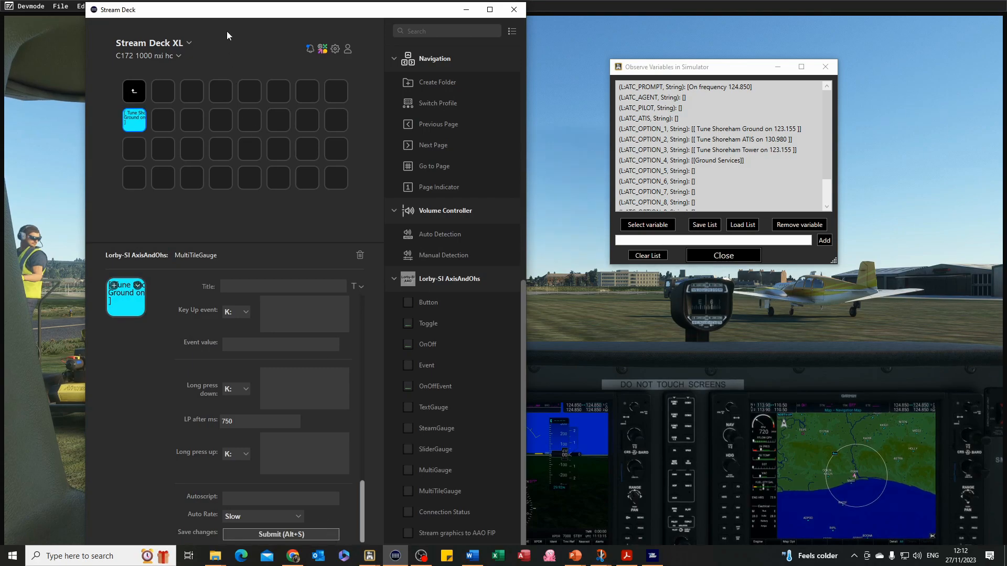
pyautogui.moveTo(229, 9); pyautogui.dragTo(232, 94)
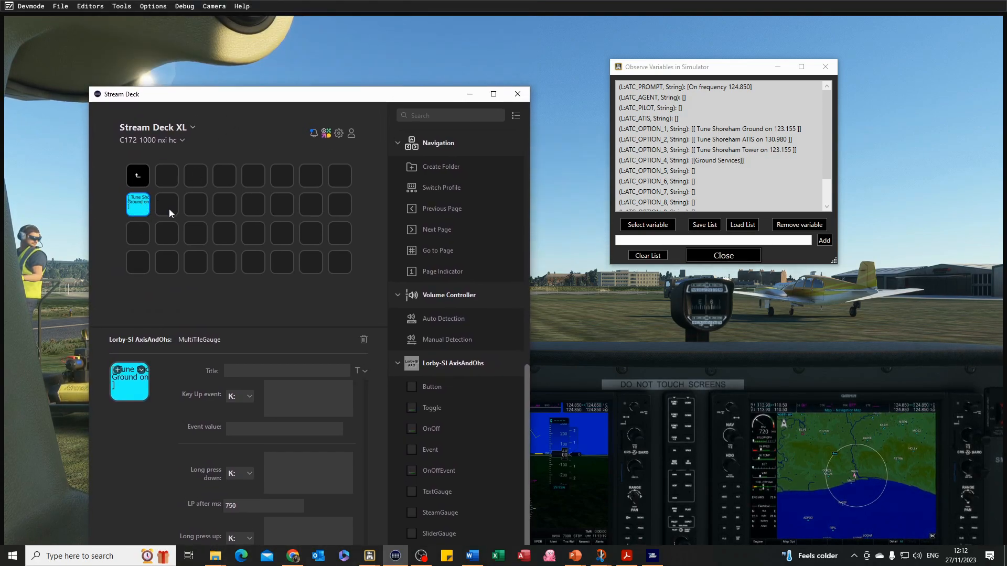
pyautogui.click(135, 214)
pyautogui.rightClick(142, 210)
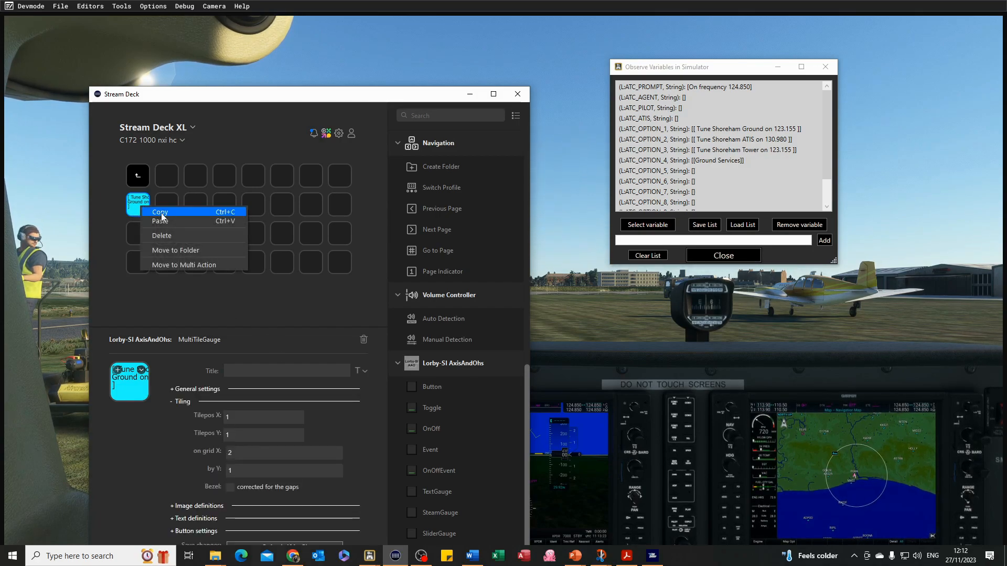
pyautogui.click(160, 212)
pyautogui.click(168, 207)
pyautogui.rightClick(168, 206)
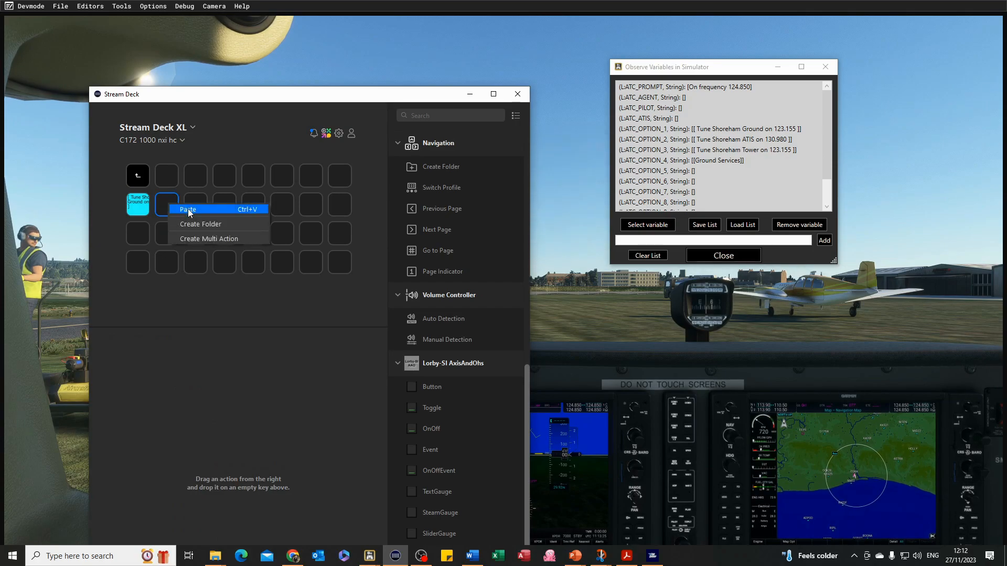
pyautogui.click(188, 208)
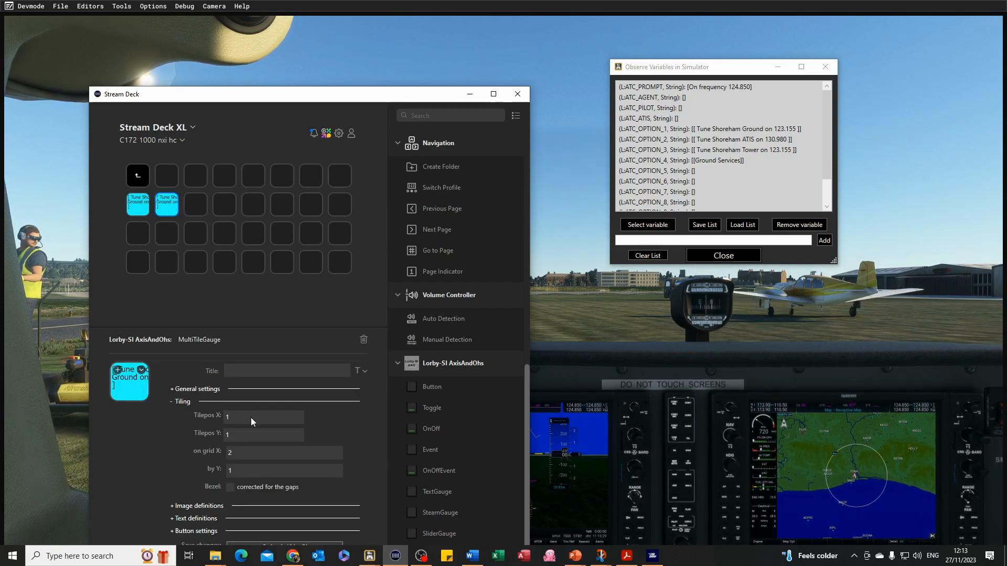
# Set the pasted key's Tilepos X to 2 and submit the changes.
pyautogui.click(237, 416)
pyautogui.write('2')
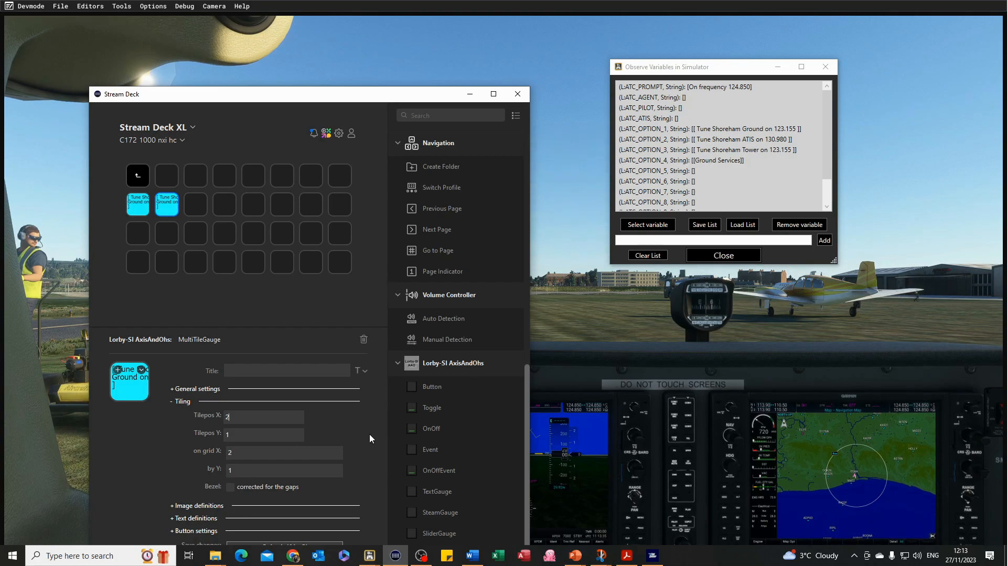
pyautogui.moveTo(278, 96); pyautogui.dragTo(273, 42)
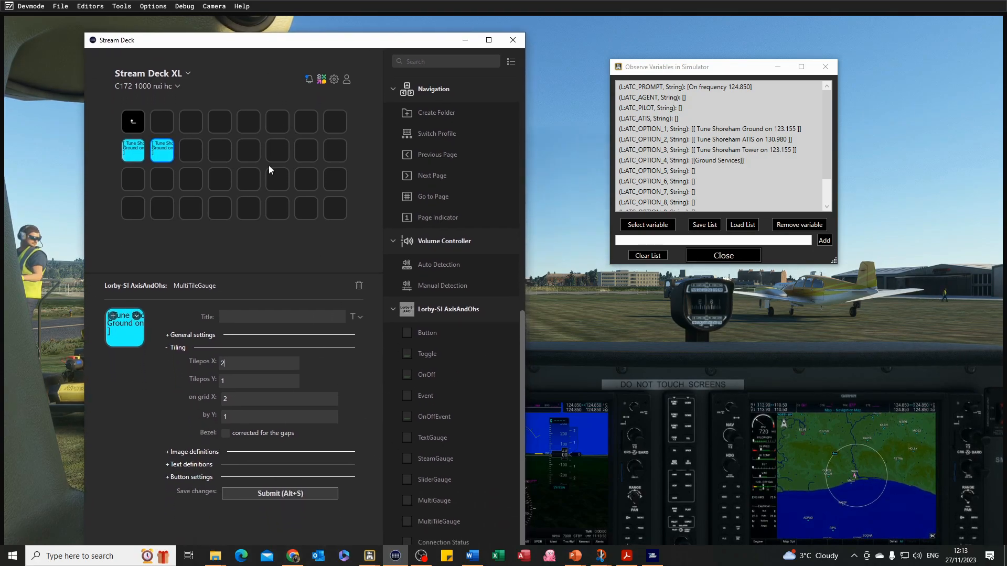
pyautogui.click(286, 495)
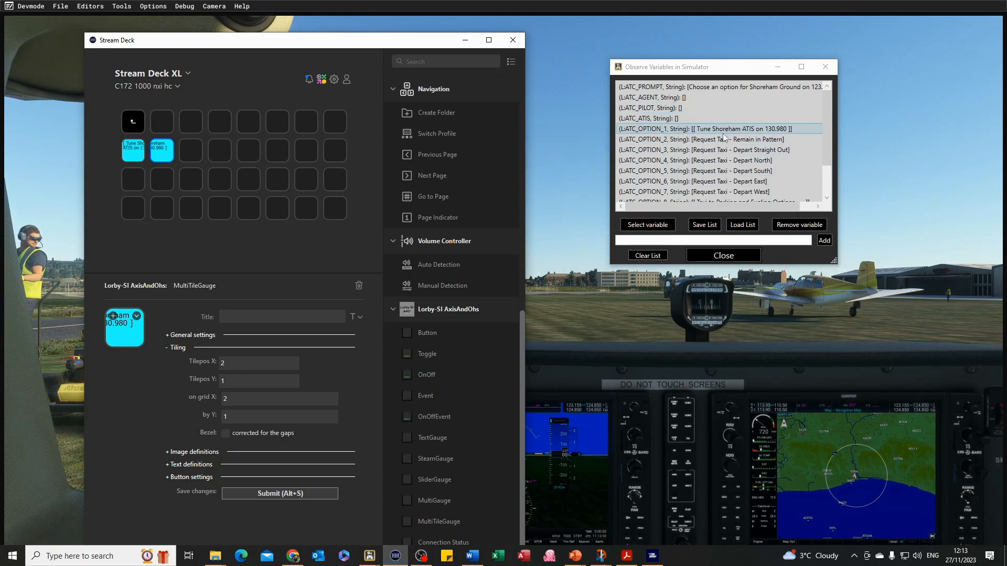
# Add a MultiTileGauge action to the first key of the third row.
pyautogui.click(131, 181)
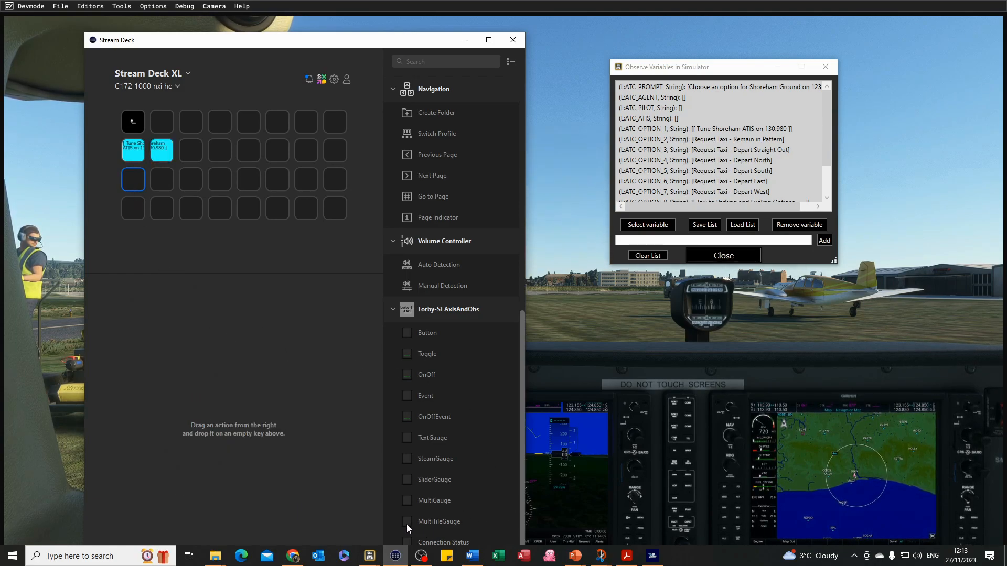
pyautogui.moveTo(406, 525); pyautogui.dragTo(134, 183)
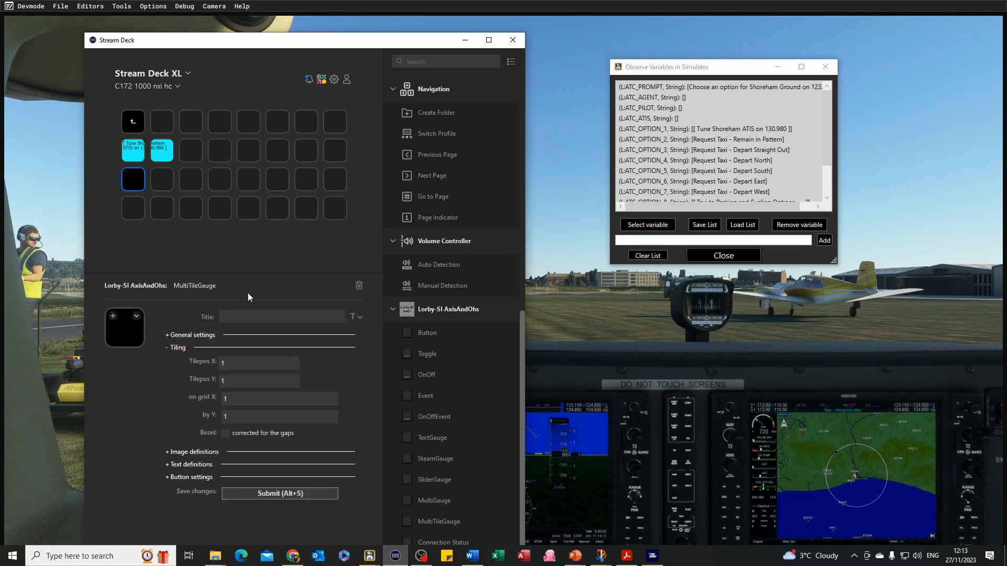
# Set the new key's back color to cyan and its tiling grid X to 2.
pyautogui.click(167, 335)
pyautogui.click(231, 370)
pyautogui.click(176, 354)
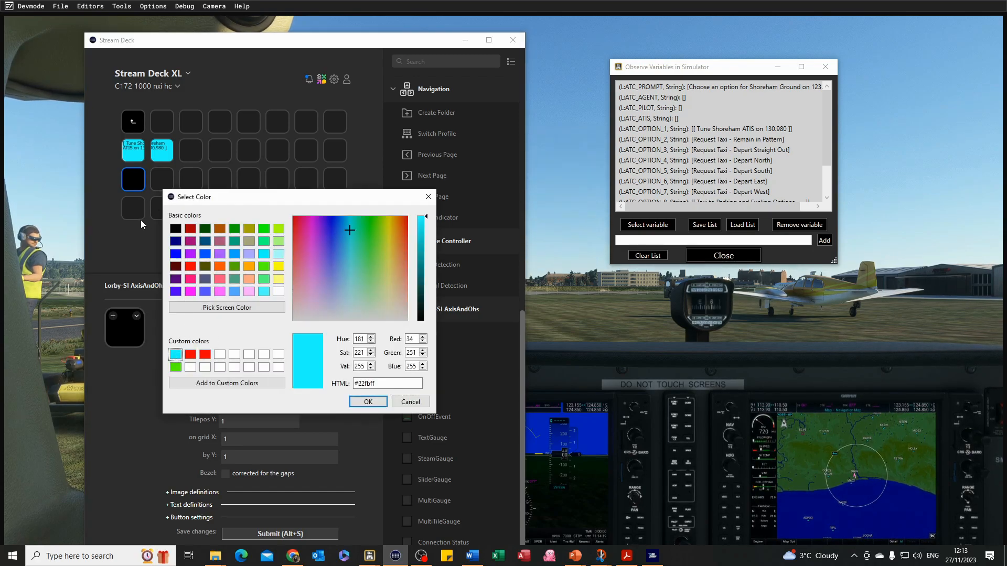
pyautogui.click(368, 401)
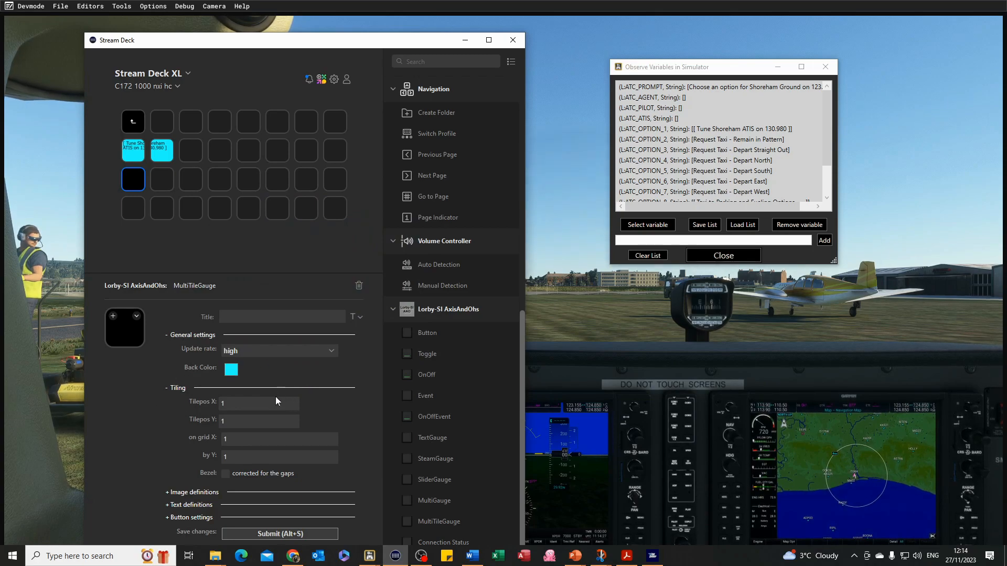
pyautogui.click(236, 438)
pyautogui.moveTo(235, 439); pyautogui.dragTo(209, 434)
# Add a new text definition with the header opt2.
pyautogui.click(172, 505)
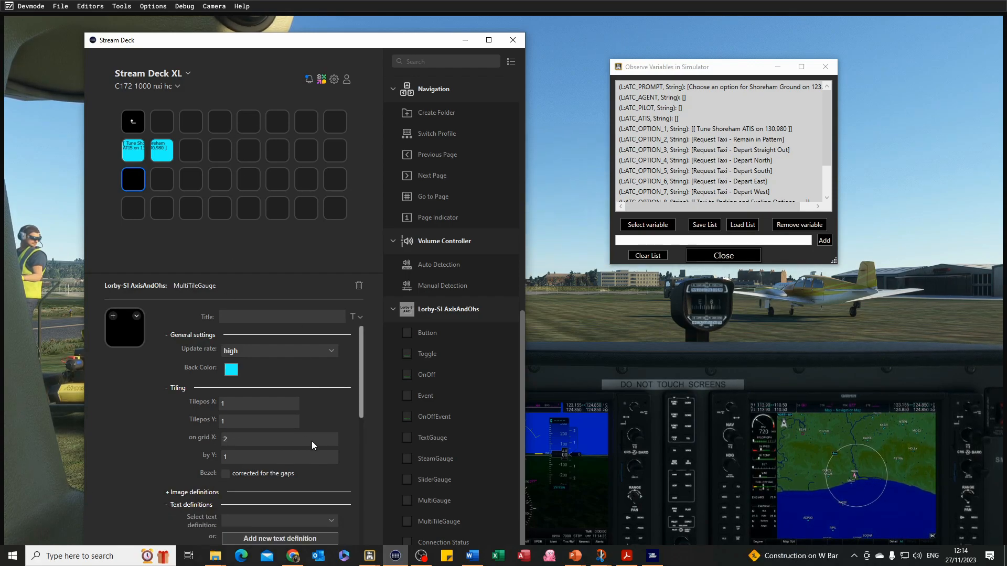
pyautogui.moveTo(361, 357); pyautogui.dragTo(362, 405)
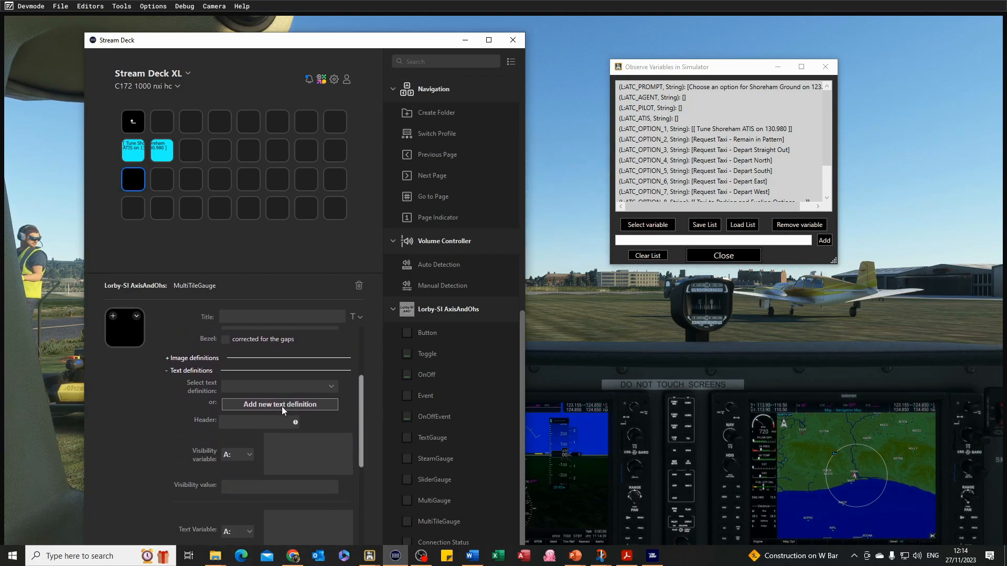
pyautogui.click(259, 419)
pyautogui.write('opt2')
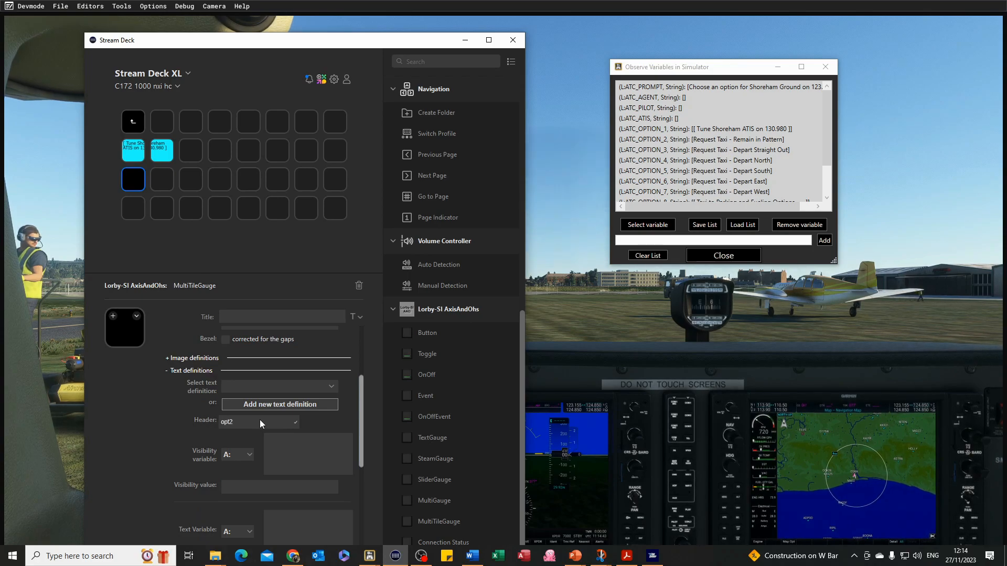
# Set the text variable to L:ATC_OPTION_2, String.
pyautogui.scroll(-1, 251, 461)
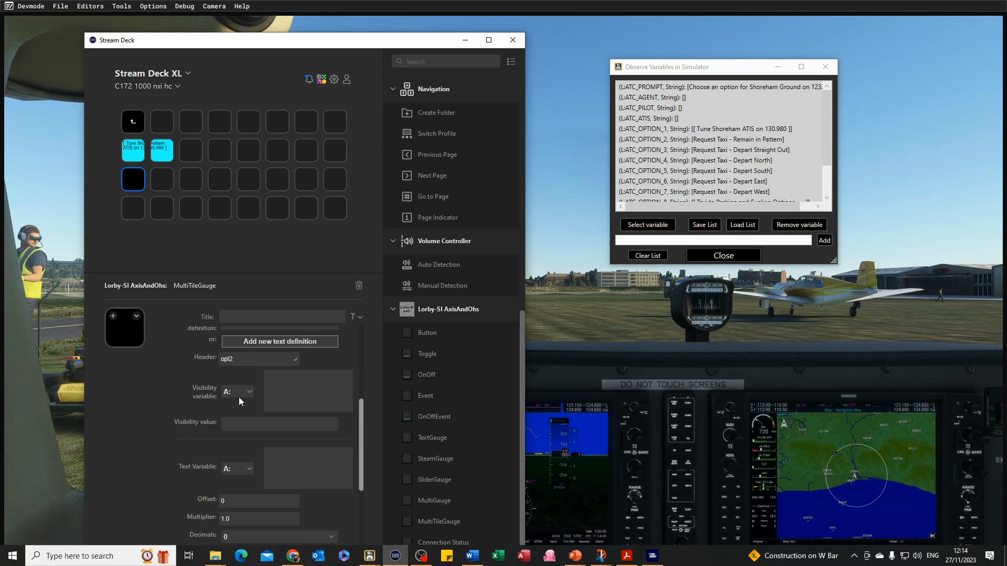
pyautogui.click(248, 468)
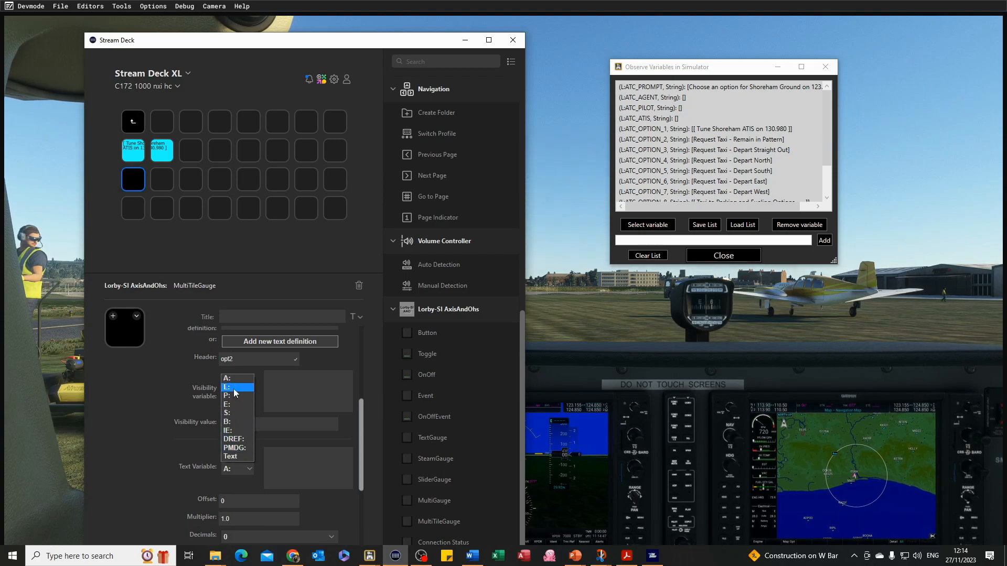
pyautogui.click(234, 389)
pyautogui.write('ATC')
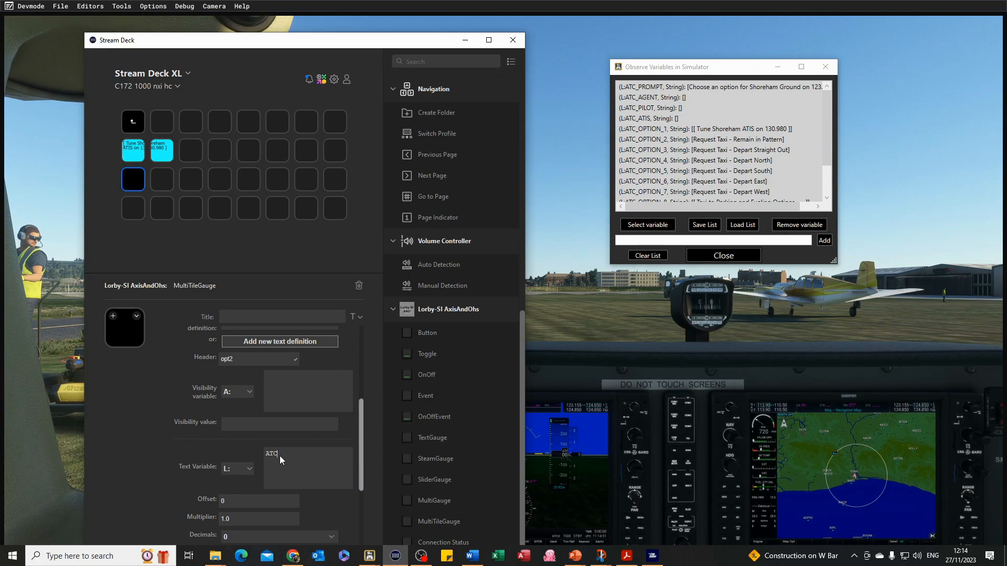
pyautogui.write('_OPT')
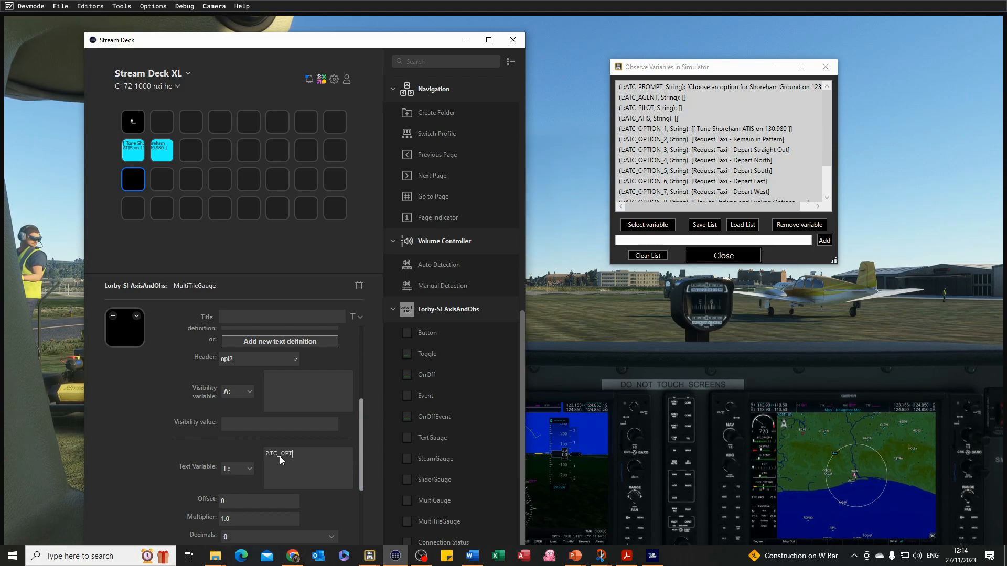
pyautogui.write('ION_')
pyautogui.write('2, ')
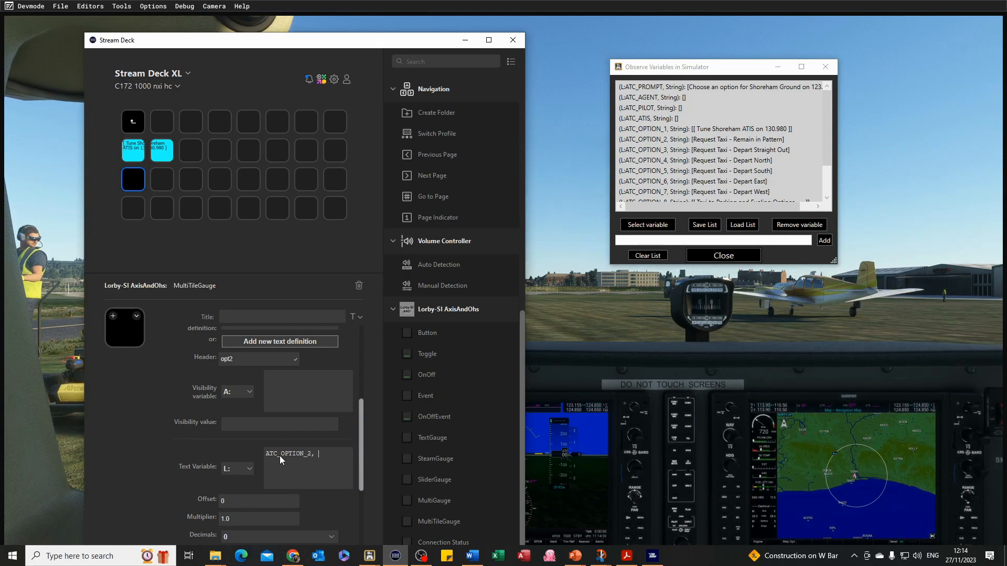
pyautogui.write('String')
# Turn Split Text on and set Min Width to 18.
pyautogui.scroll(-2, 266, 501)
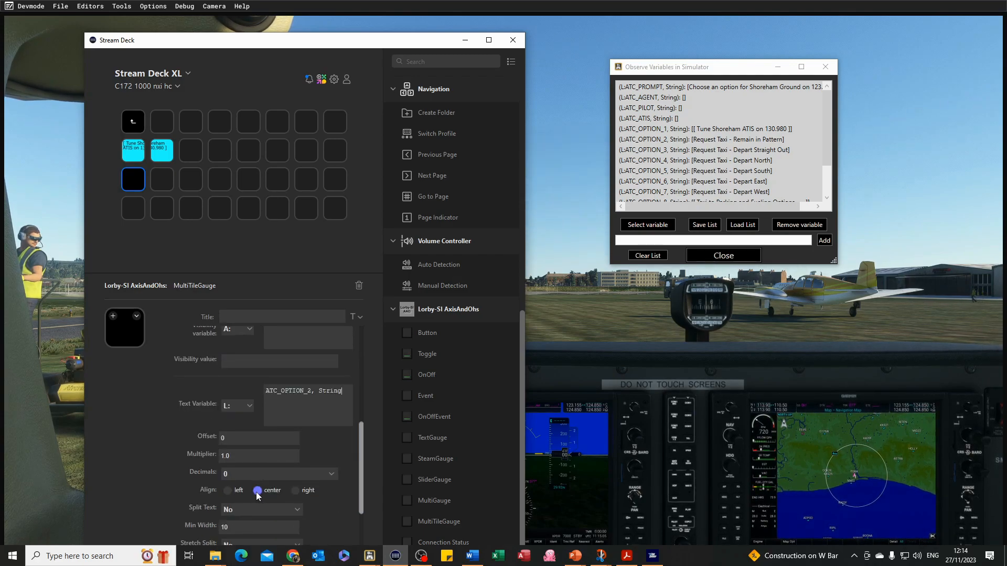
pyautogui.scroll(-1, 274, 473)
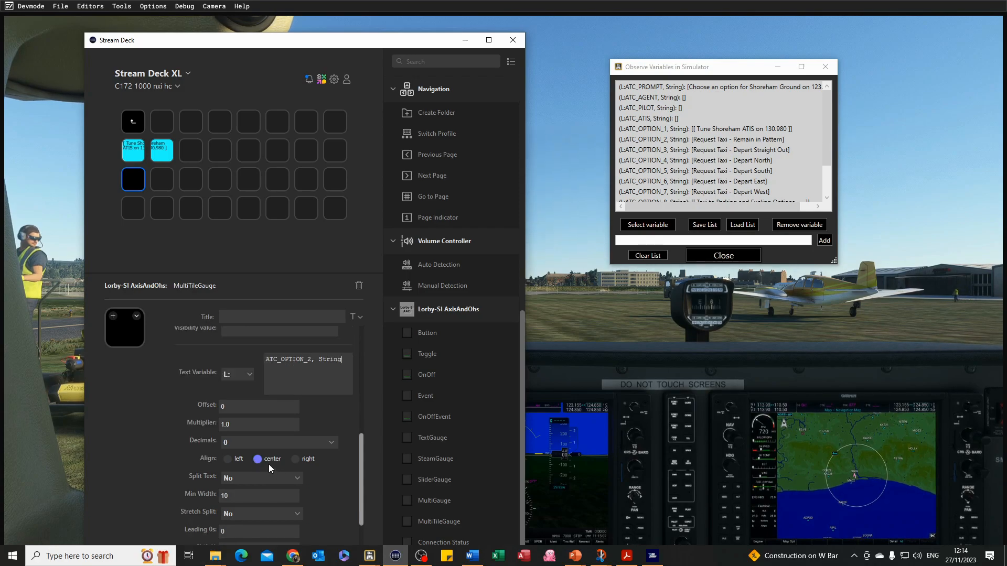
pyautogui.scroll(-1, 258, 462)
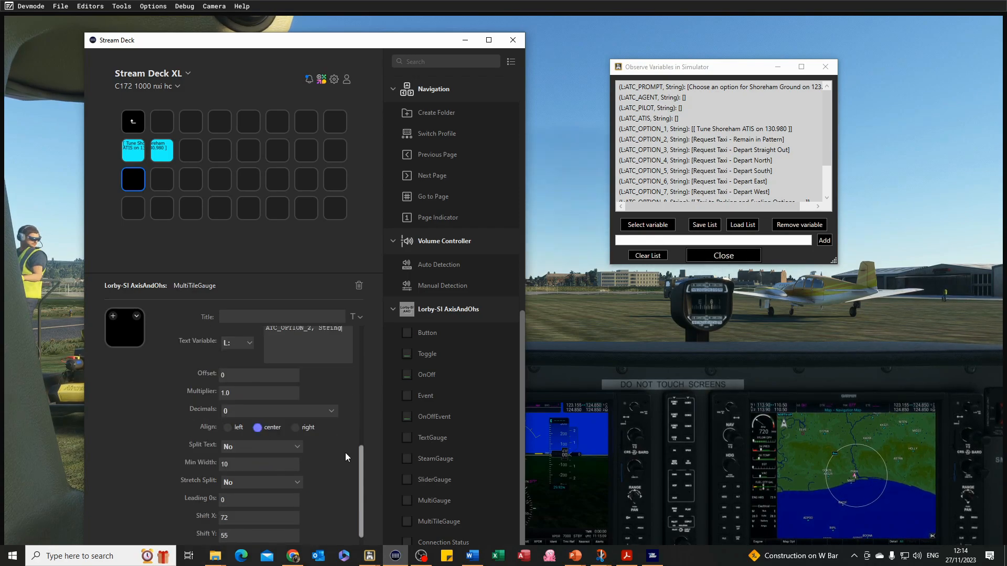
pyautogui.click(295, 449)
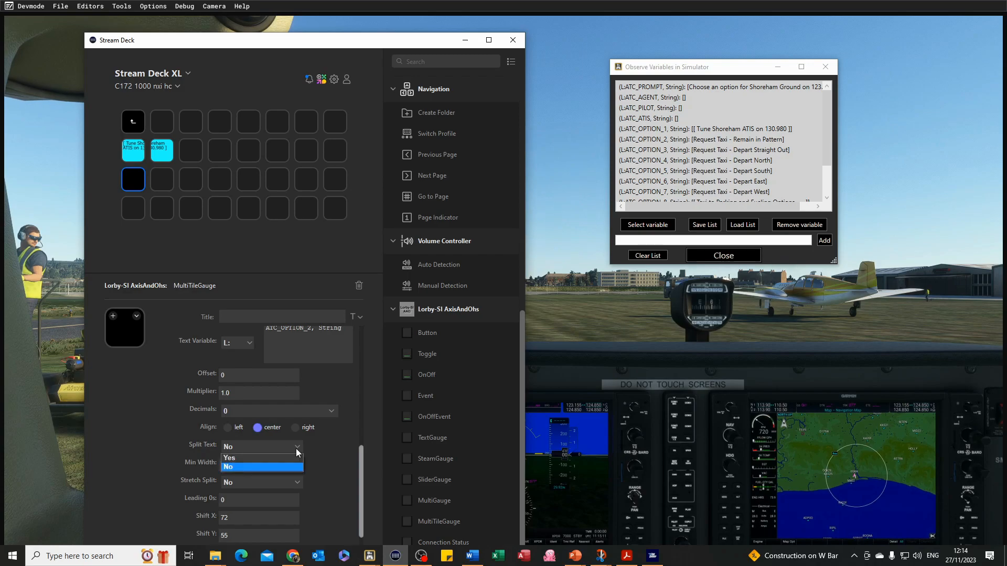
pyautogui.click(279, 457)
pyautogui.moveTo(266, 467); pyautogui.dragTo(220, 469)
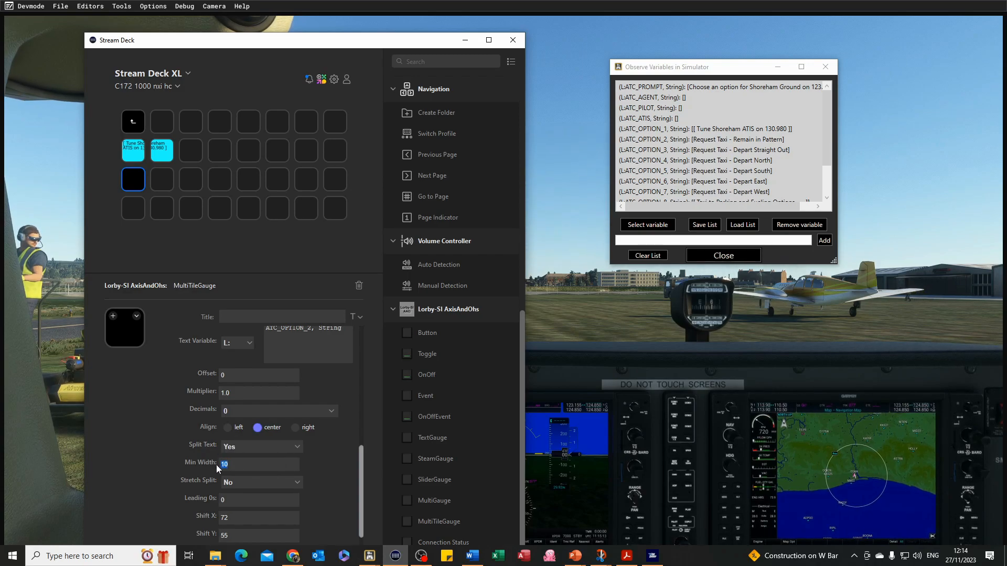
pyautogui.write('18')
# Set Shift X to 144, Shift Y to 20 and the font size to 30.
pyautogui.scroll(-1, 325, 470)
pyautogui.scroll(-1, 326, 475)
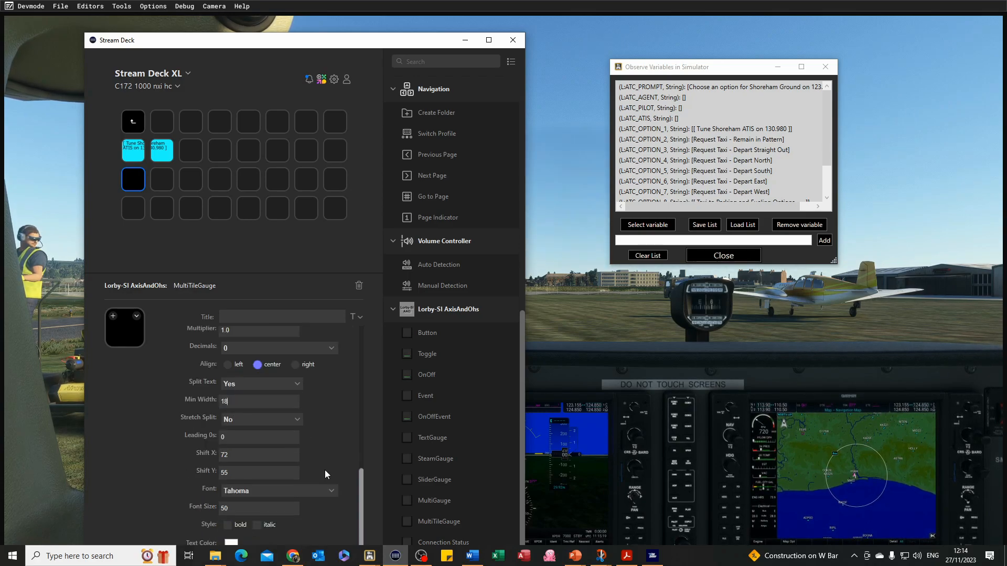
pyautogui.scroll(-1, 249, 442)
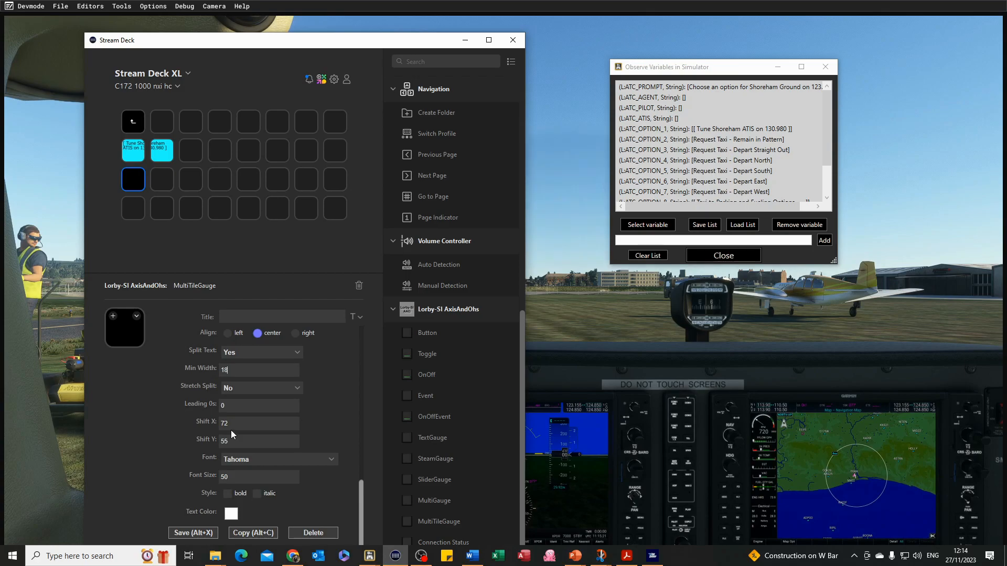
pyautogui.doubleClick(272, 424)
pyautogui.write('144')
pyautogui.moveTo(239, 444); pyautogui.dragTo(215, 440)
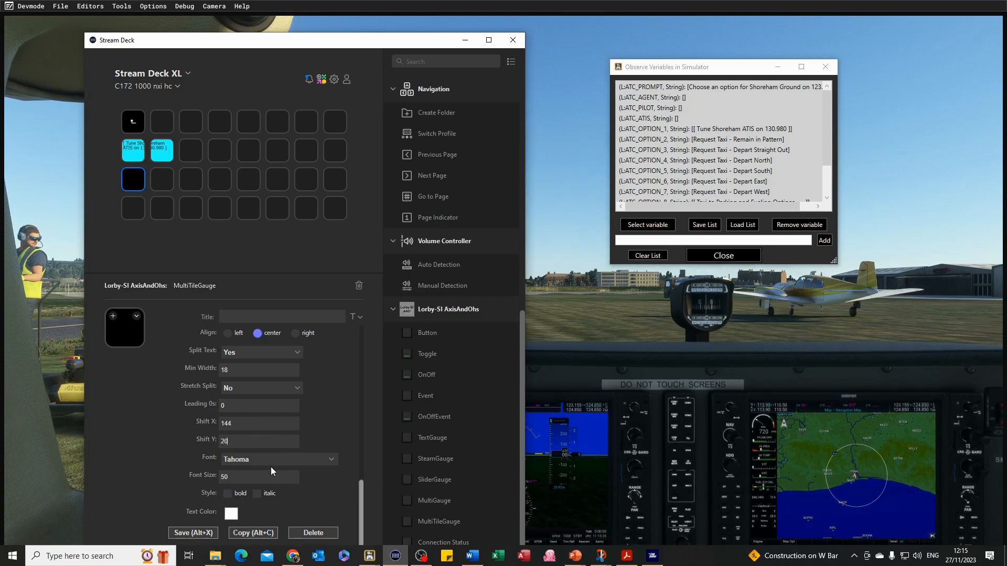
pyautogui.moveTo(246, 477); pyautogui.dragTo(213, 481)
pyautogui.write('3')
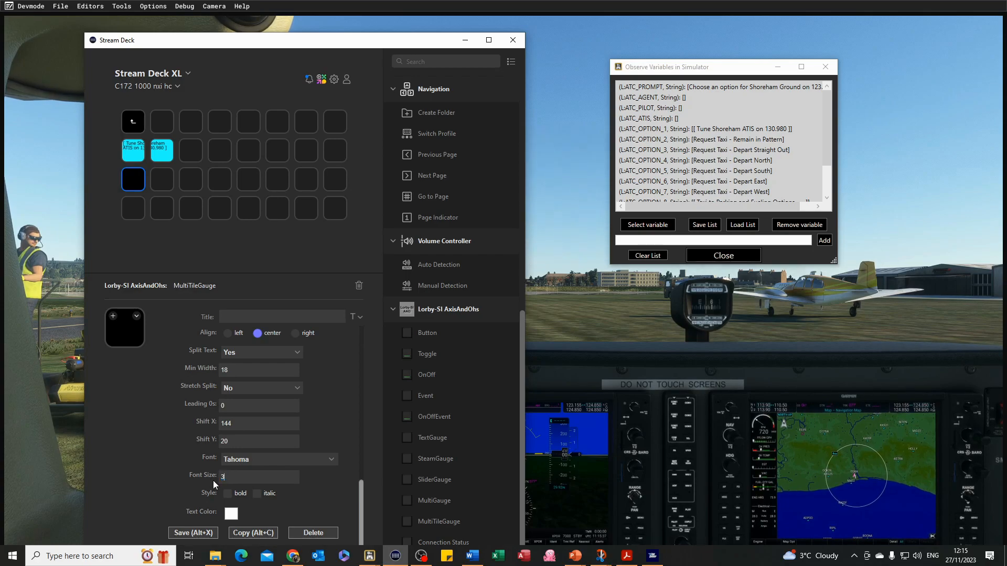
# Set the text color to black.
pyautogui.click(231, 513)
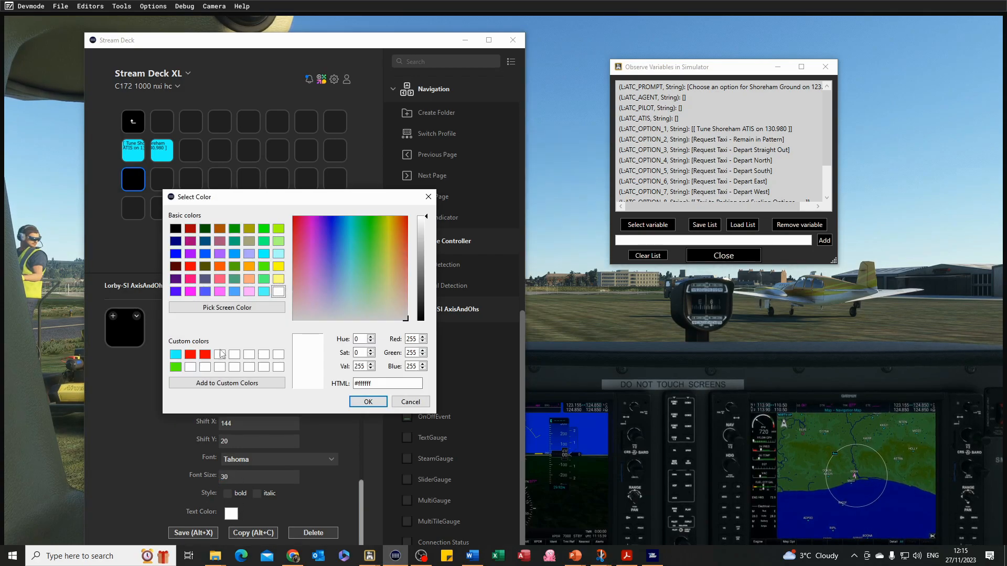
pyautogui.click(178, 230)
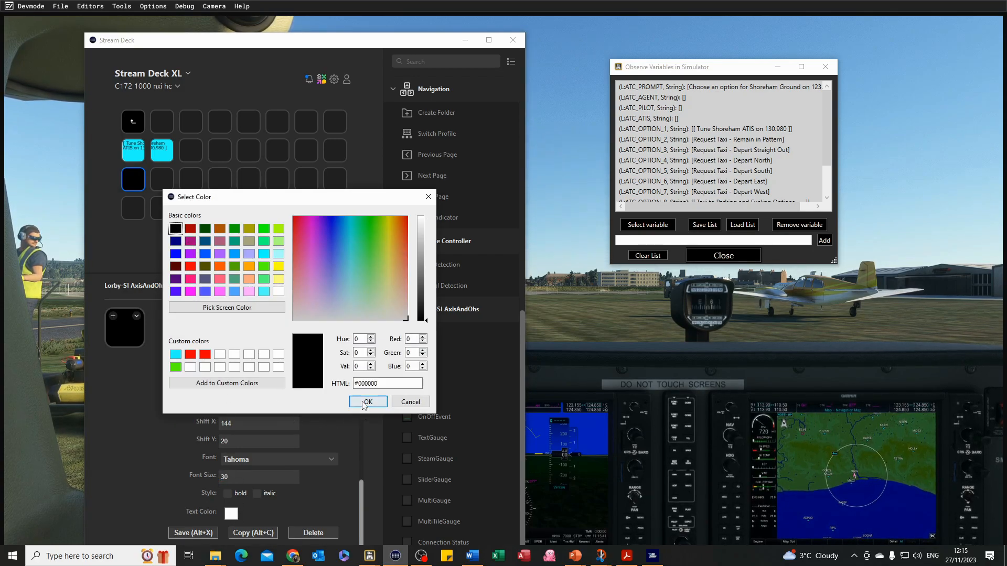
pyautogui.click(362, 401)
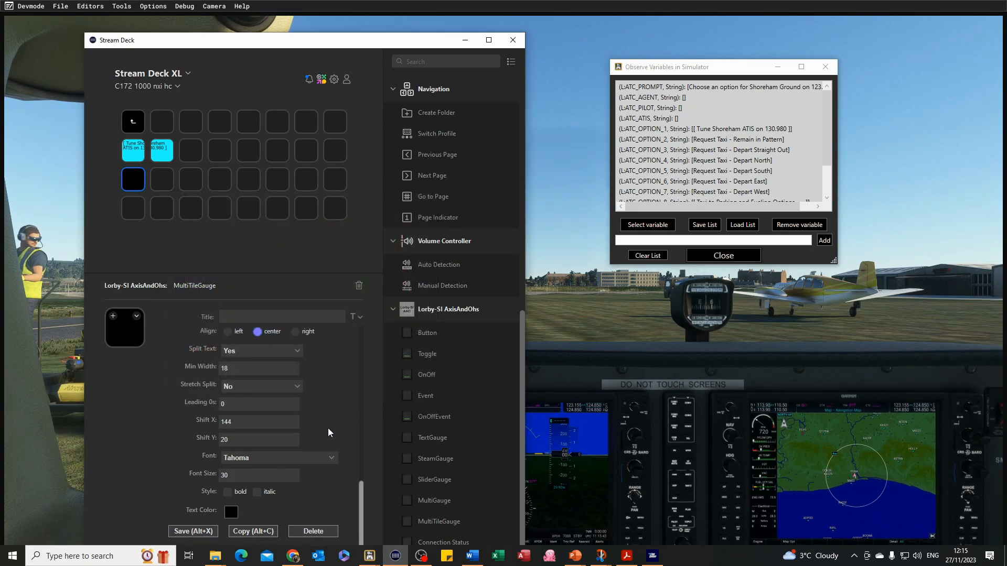
# Save the OPT2 text definition on the key.
pyautogui.click(191, 530)
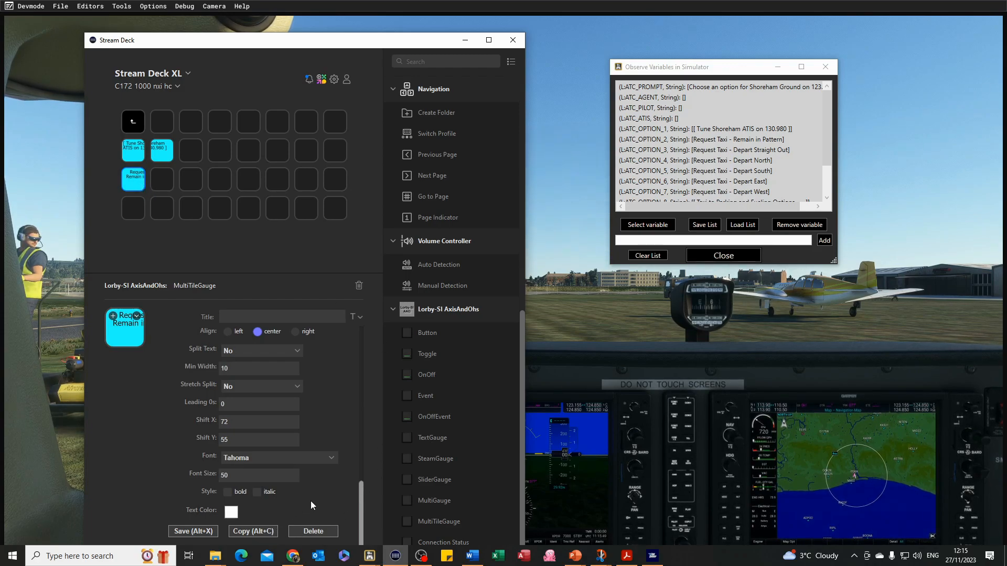
pyautogui.moveTo(328, 52); pyautogui.dragTo(325, 28)
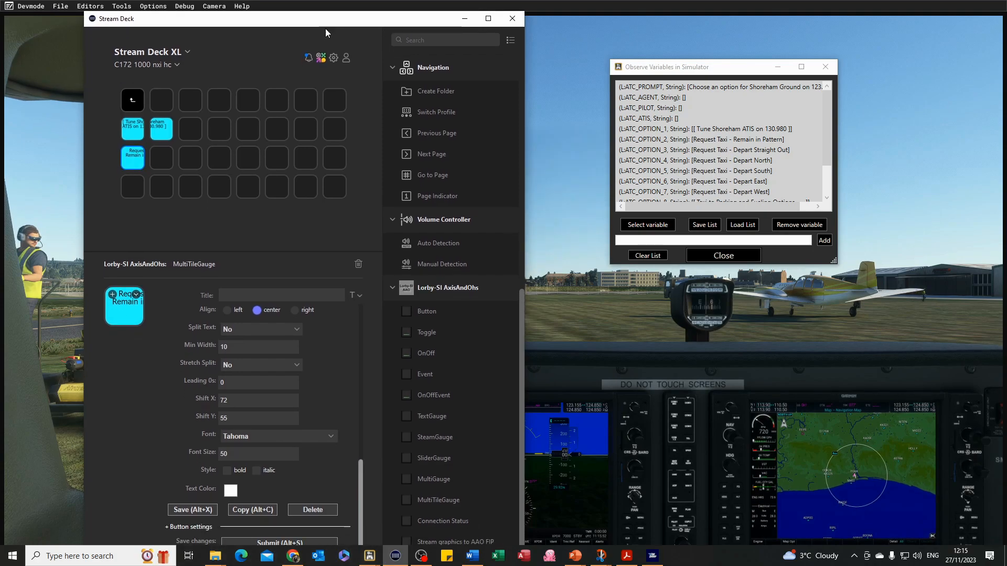
# Set the key's Key Down event to K:ATC_MENU_2.
pyautogui.click(167, 527)
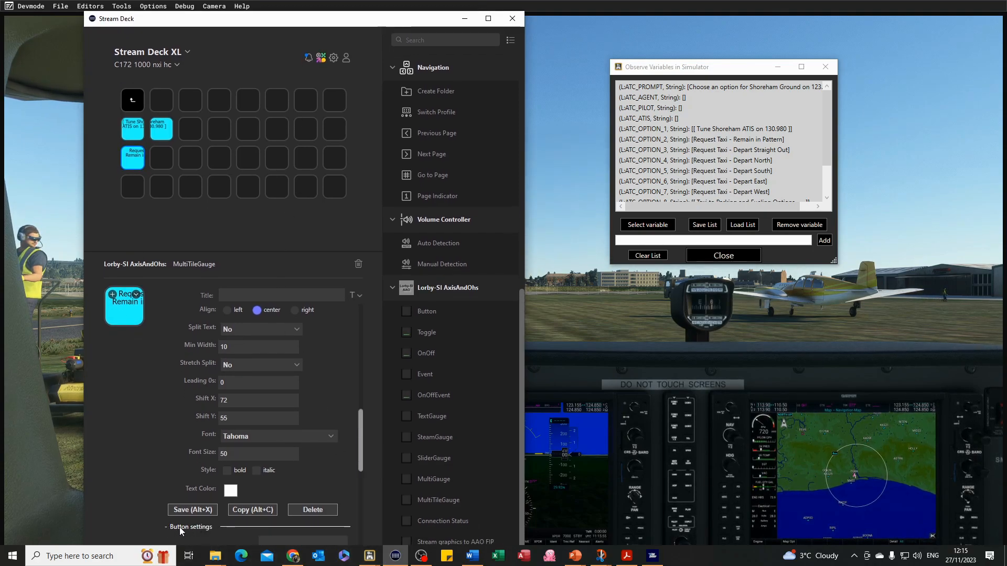
pyautogui.moveTo(361, 448); pyautogui.dragTo(361, 473)
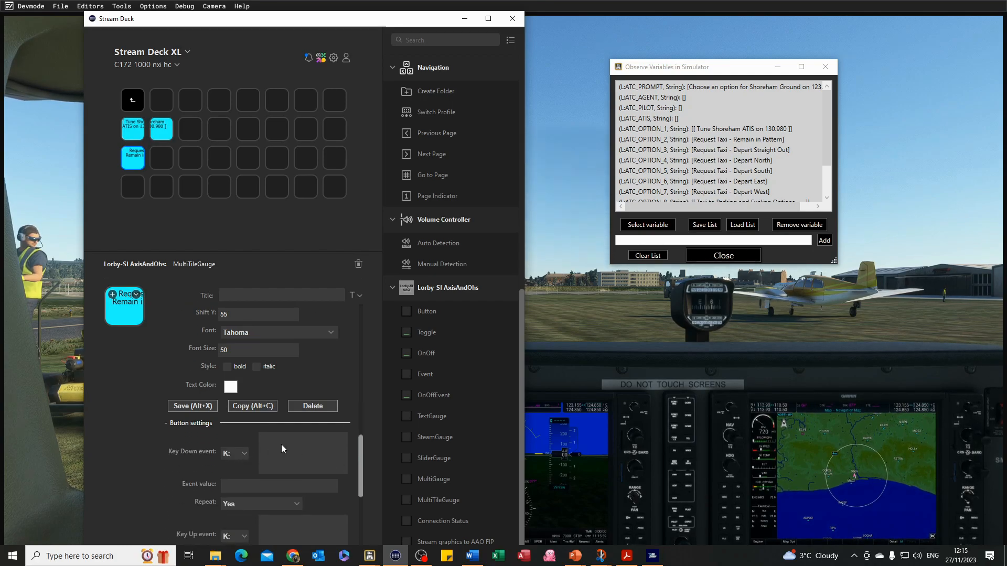
pyautogui.write('ENU')
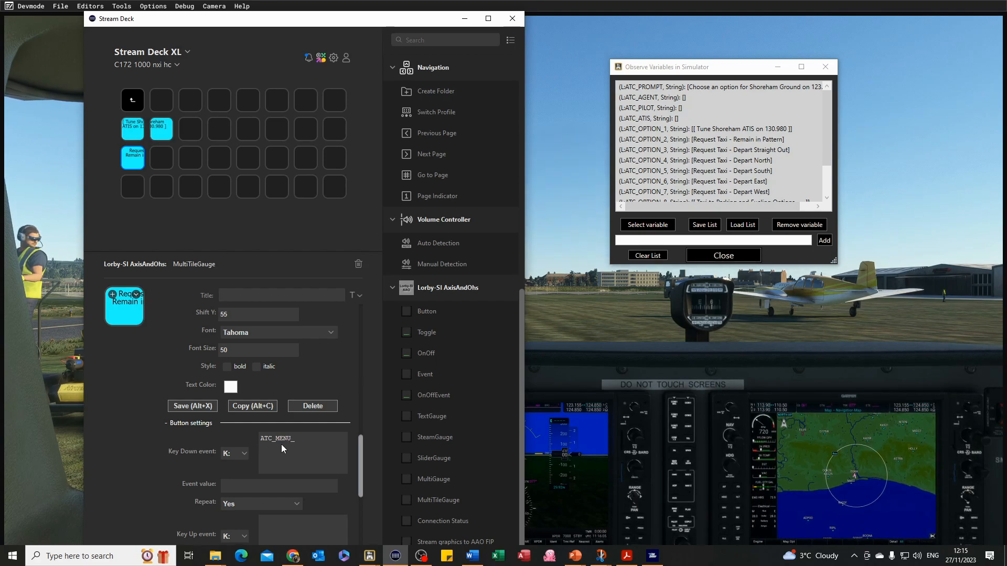
pyautogui.write('_"')
pyautogui.press('BackSpace')
pyautogui.write('2')
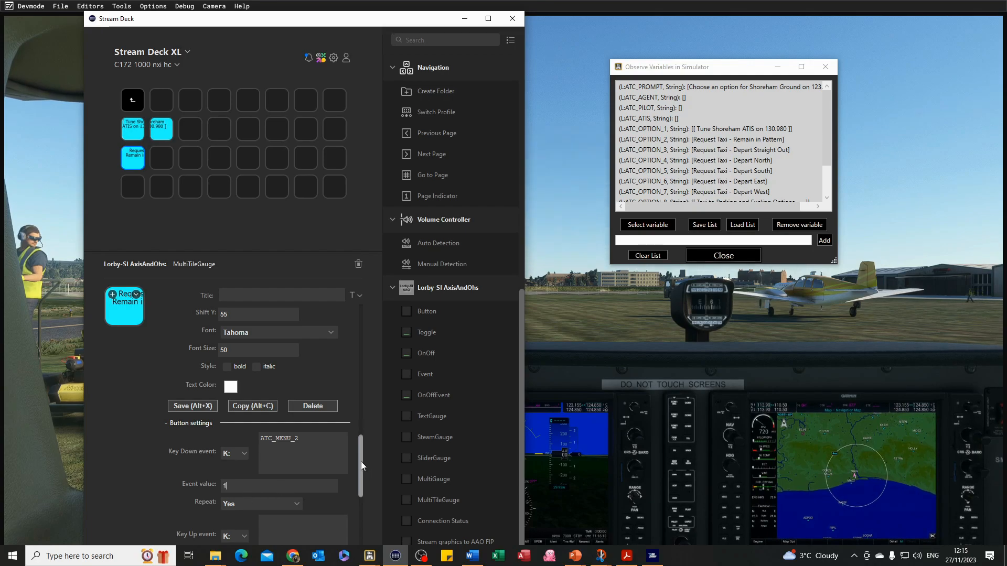
# Copy the Remain in Pattern key and paste it into the adjacent empty slot.
pyautogui.moveTo(360, 460); pyautogui.dragTo(369, 532)
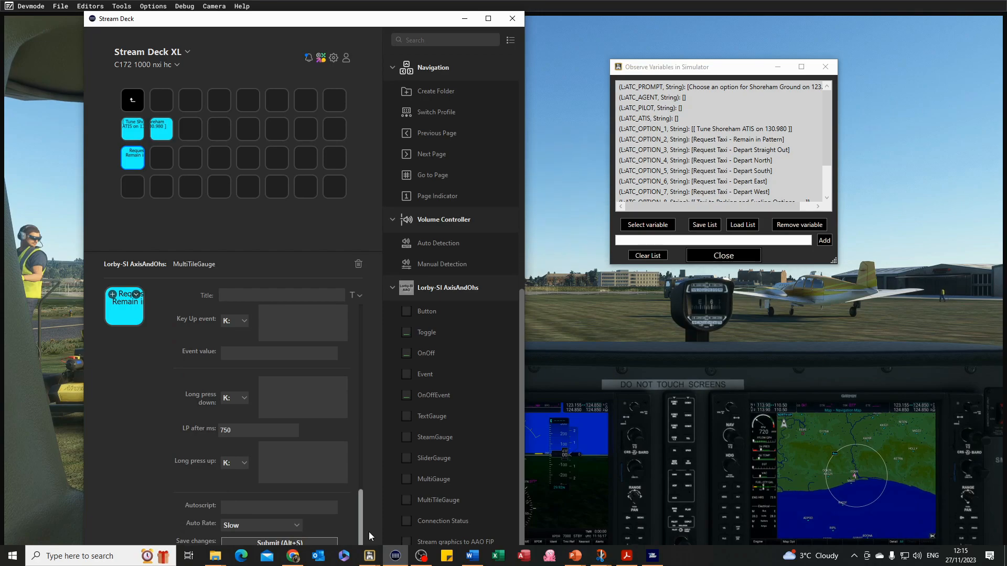
pyautogui.click(133, 159)
pyautogui.rightClick(134, 159)
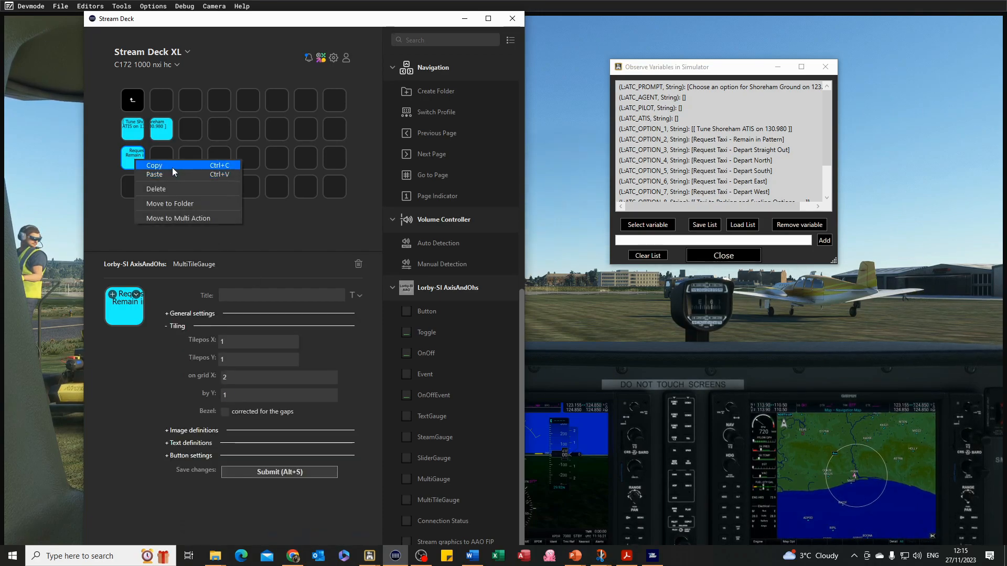
pyautogui.click(170, 164)
pyautogui.click(168, 162)
pyautogui.rightClick(168, 162)
pyautogui.click(181, 164)
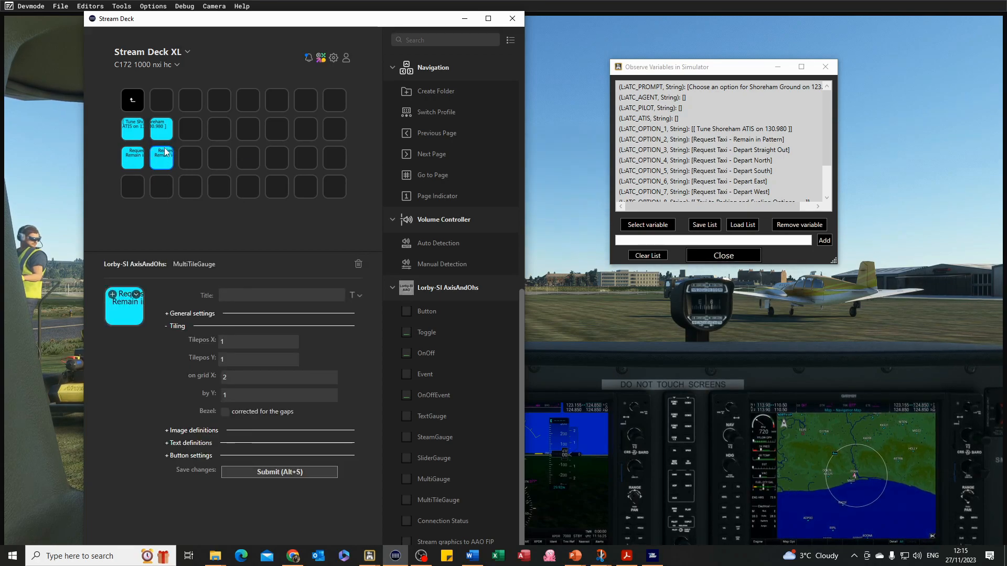
# Set the pasted key's Tilepos X to 2 and submit the change.
pyautogui.moveTo(234, 341); pyautogui.dragTo(211, 340)
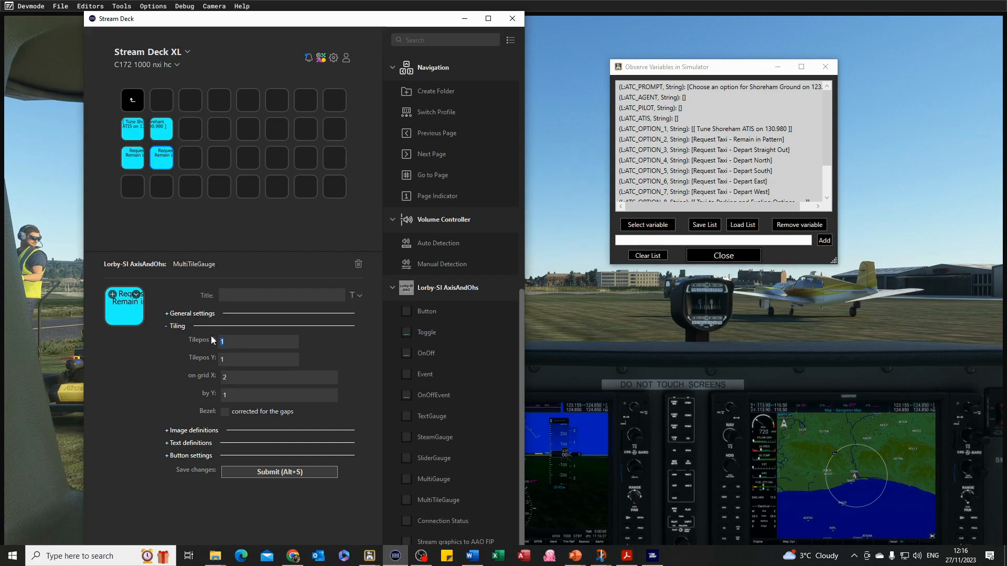
pyautogui.write('2')
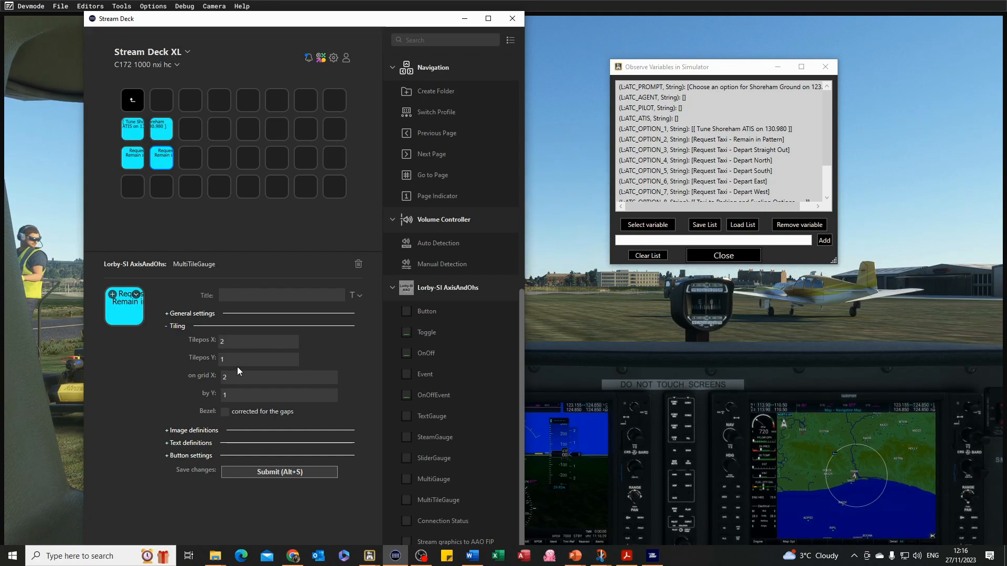
pyautogui.click(293, 469)
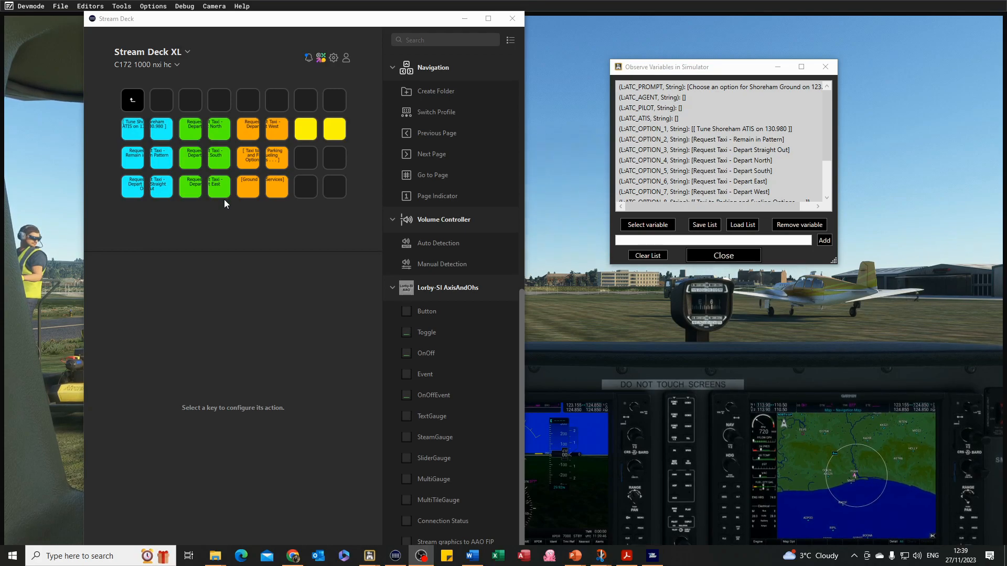
# Inspect the ATIS tile keys' general settings, tiling and text definitions.
pyautogui.click(167, 137)
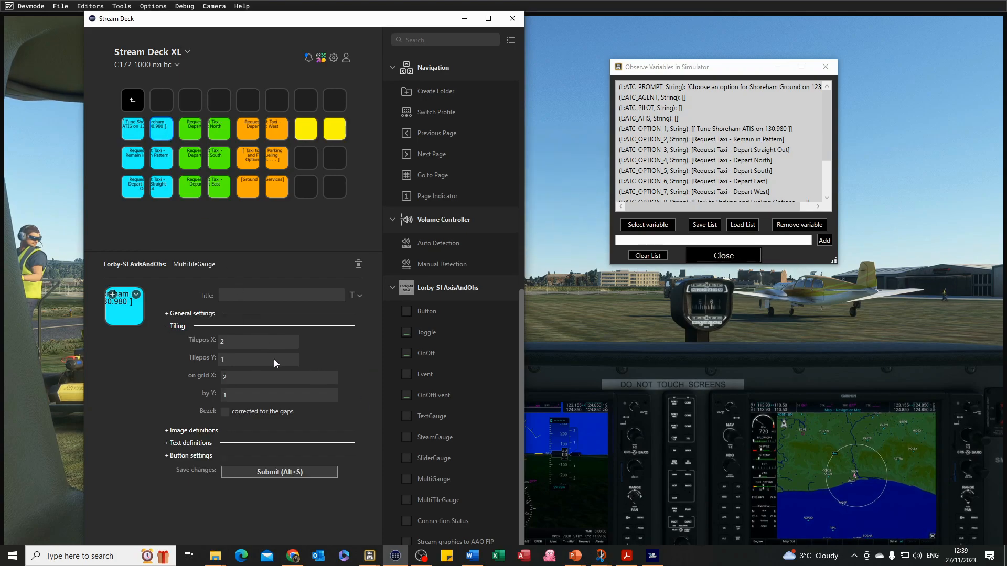
pyautogui.click(166, 314)
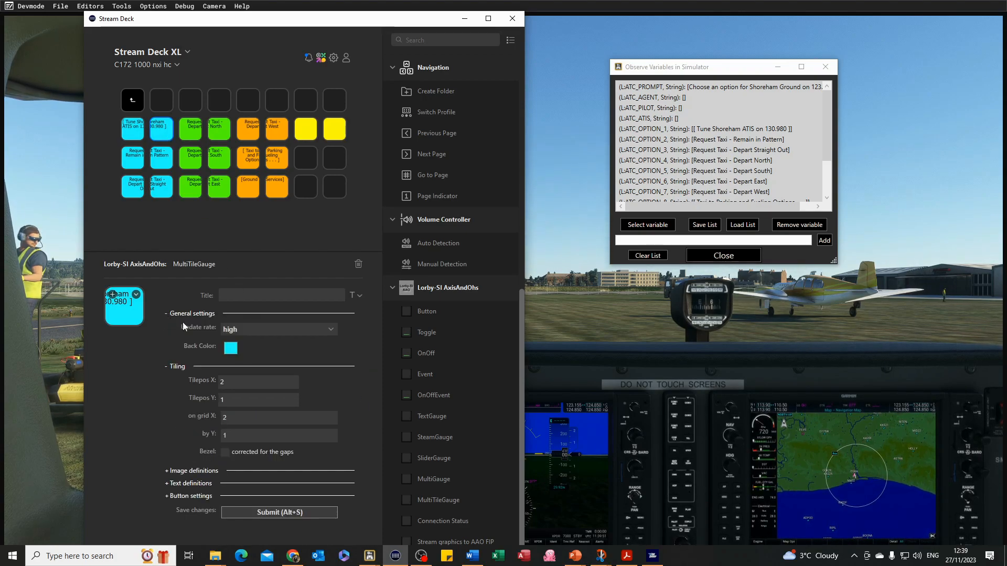
pyautogui.click(165, 315)
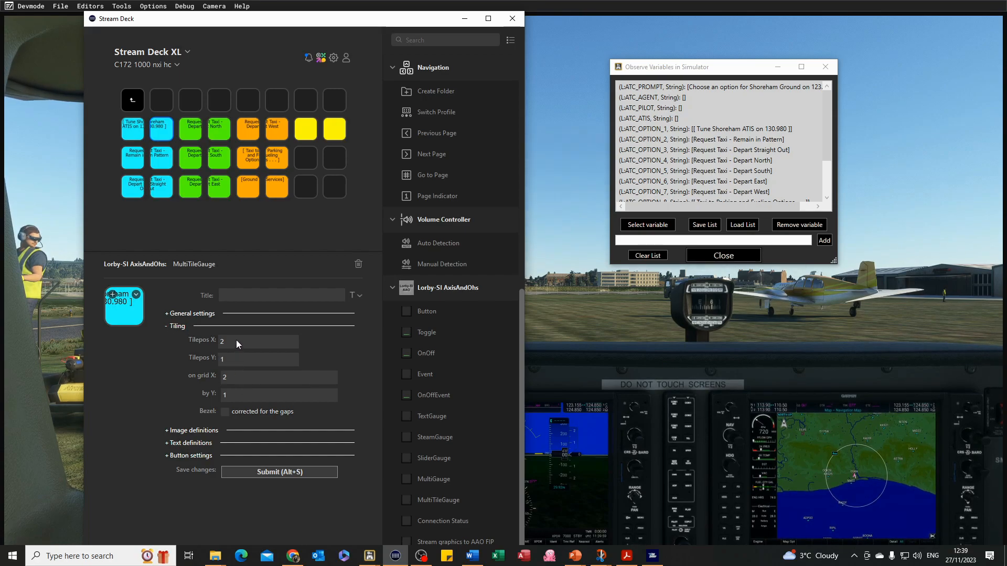
pyautogui.click(132, 131)
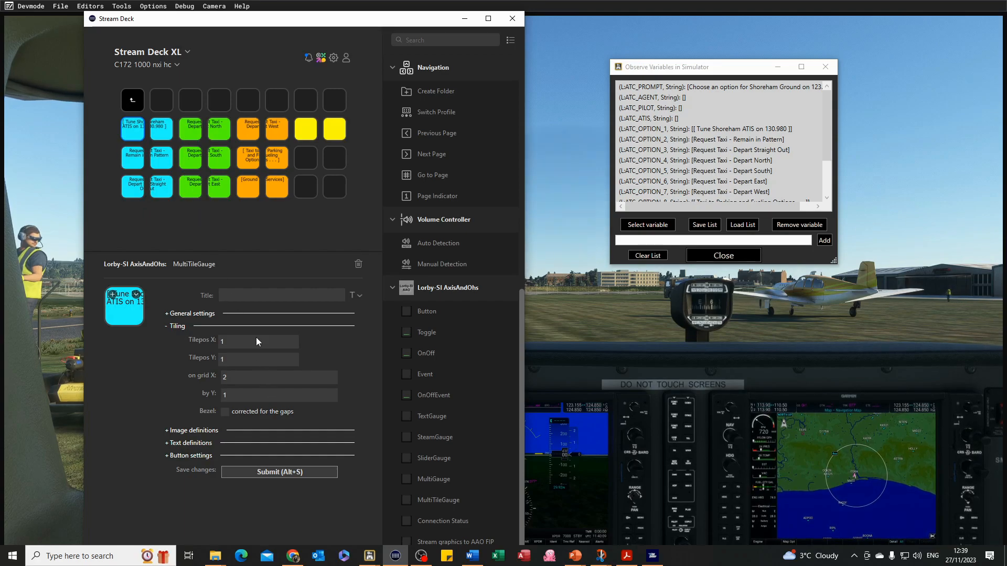
pyautogui.click(161, 130)
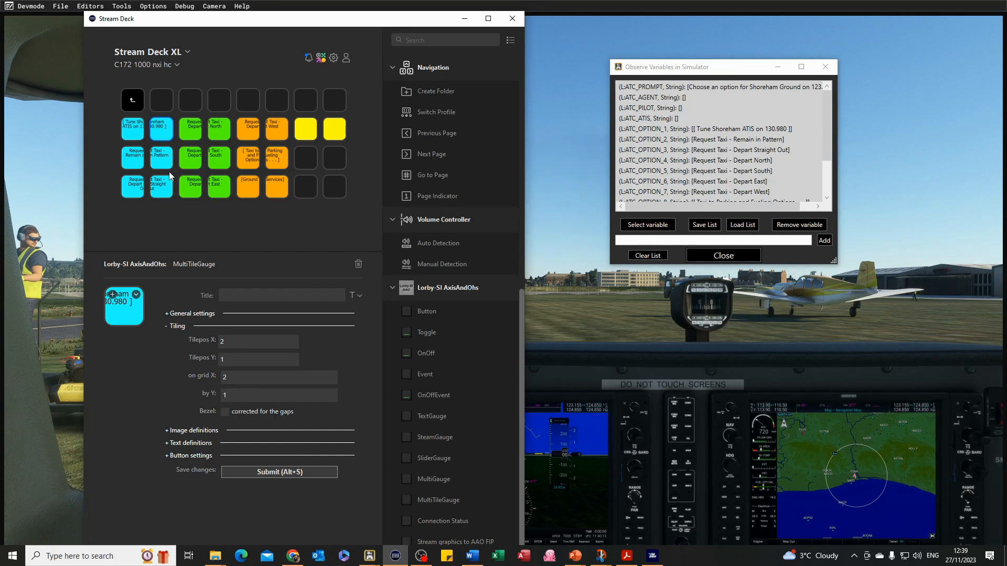
pyautogui.click(168, 443)
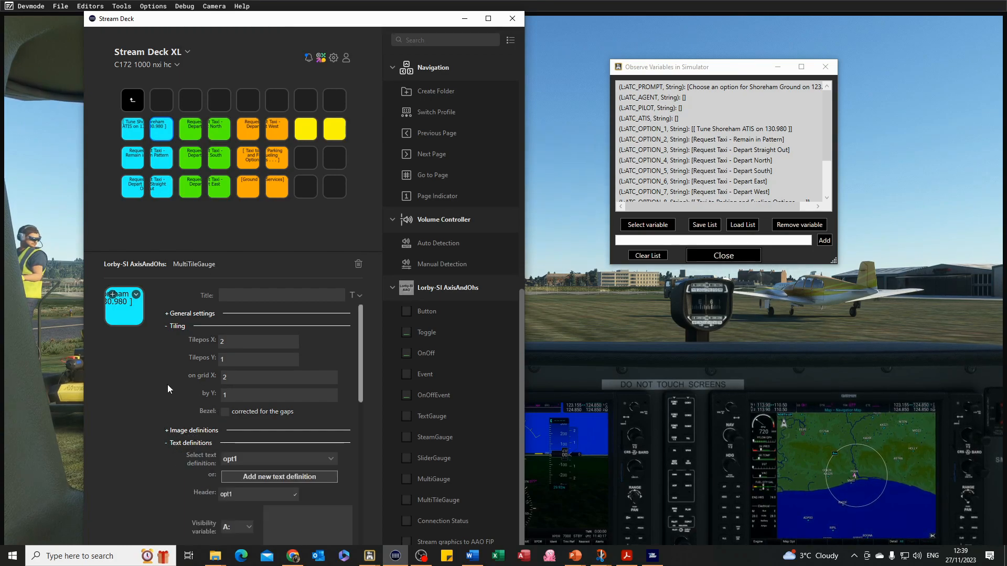
pyautogui.scroll(-1, 165, 383)
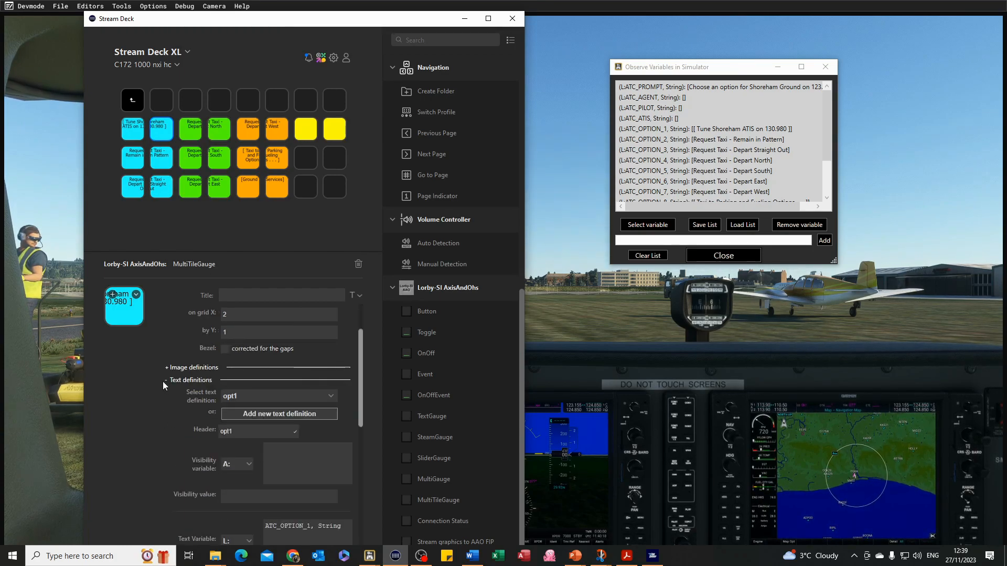
# Inspect the Remain in Pattern key's OPT2 text definition and button settings.
pyautogui.click(136, 161)
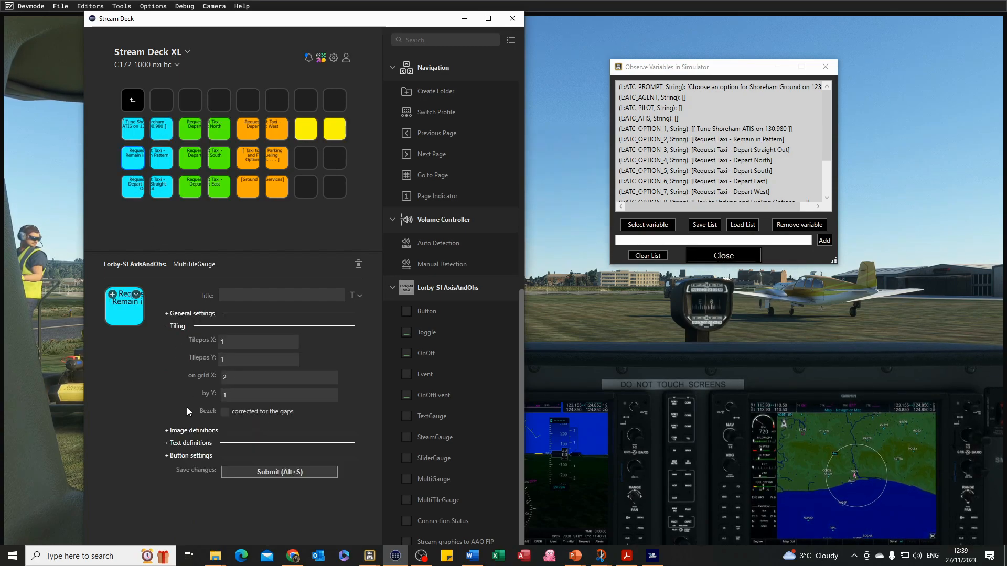
pyautogui.click(165, 442)
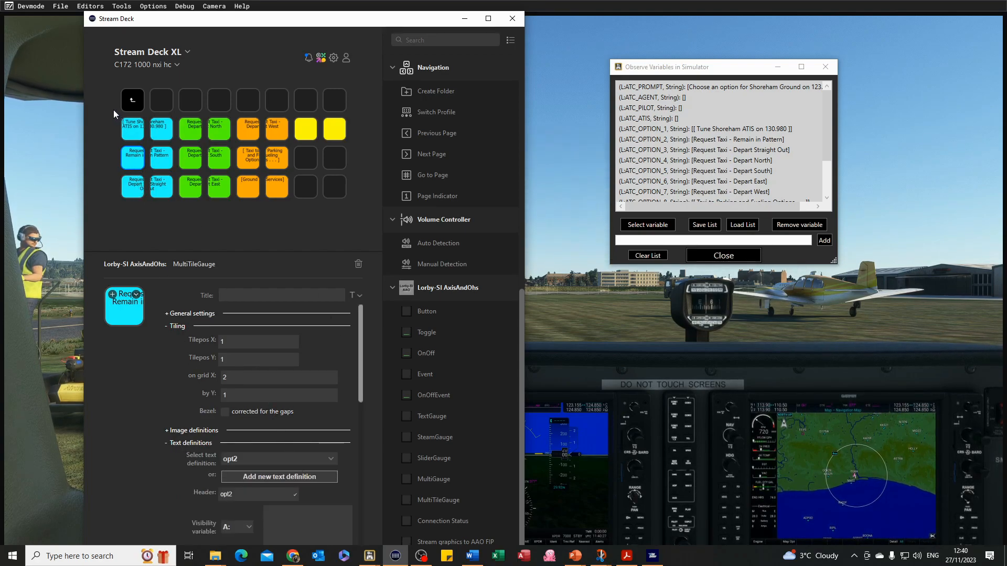
pyautogui.moveTo(360, 336); pyautogui.dragTo(364, 411)
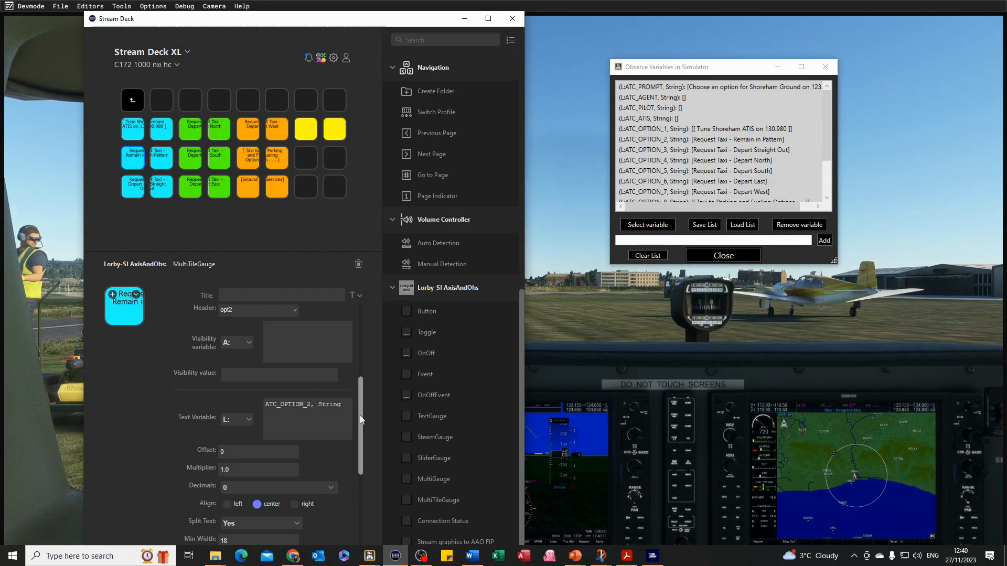
pyautogui.moveTo(360, 411); pyautogui.dragTo(361, 416)
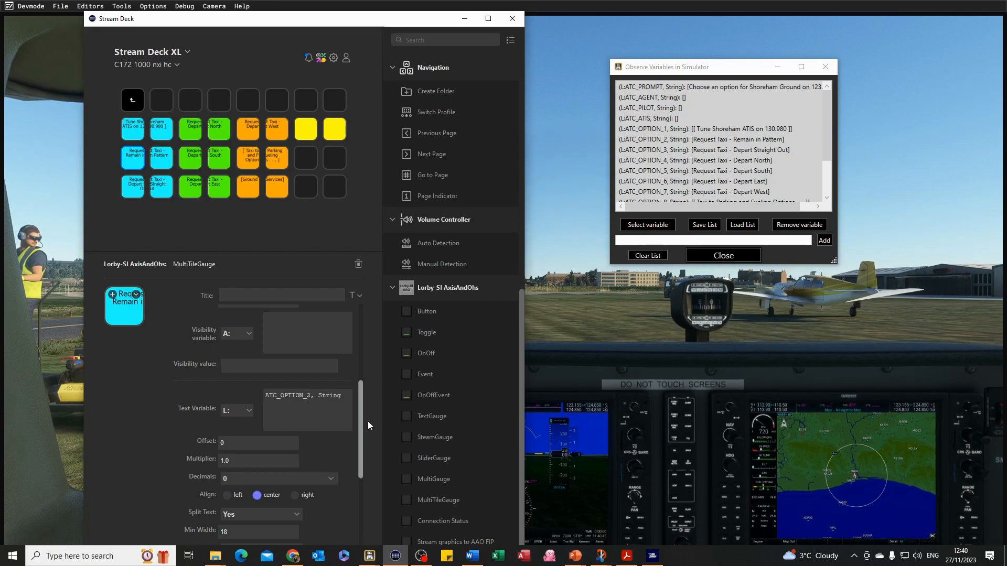
pyautogui.moveTo(360, 418); pyautogui.dragTo(361, 457)
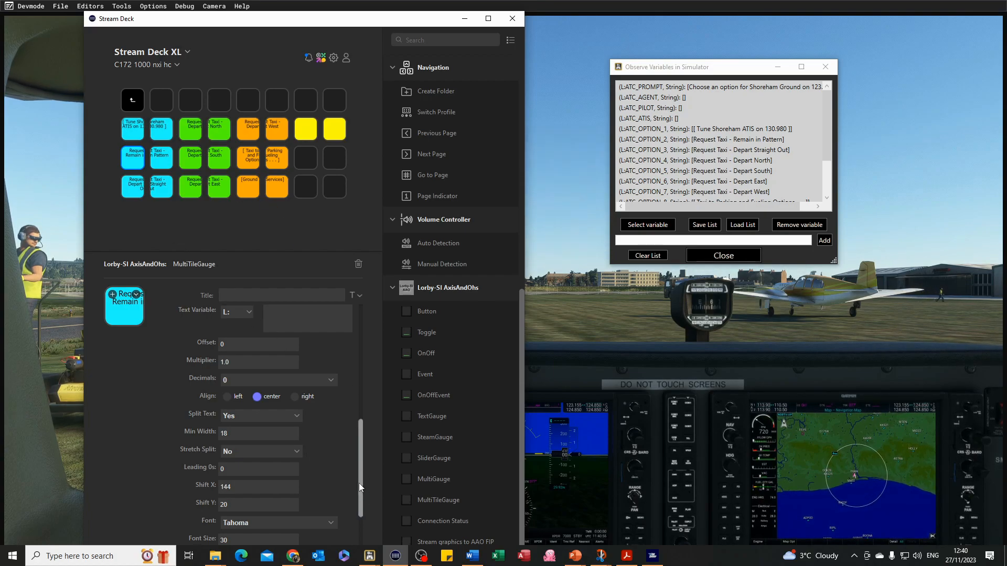
pyautogui.moveTo(361, 461); pyautogui.dragTo(364, 490)
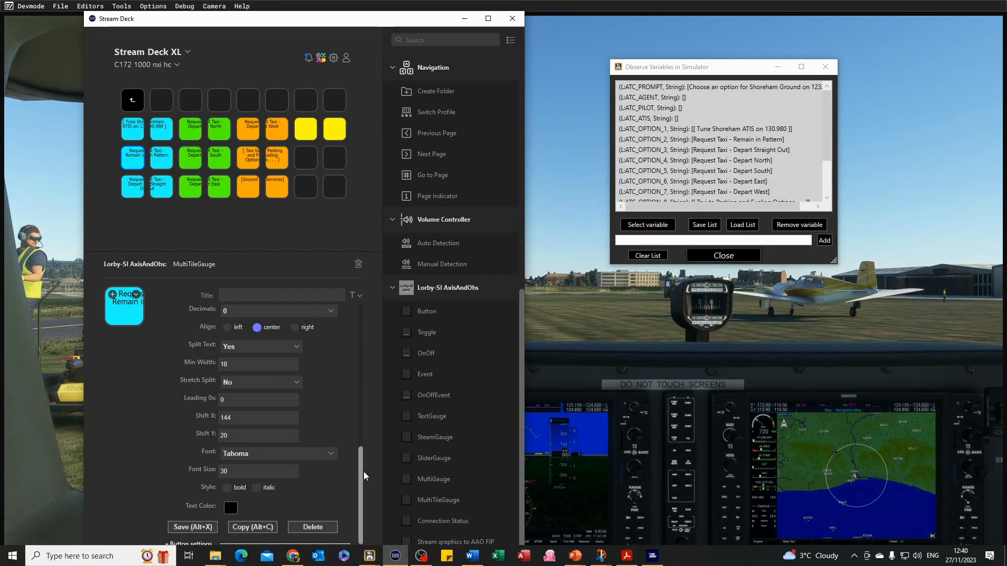
pyautogui.scroll(-1, 360, 467)
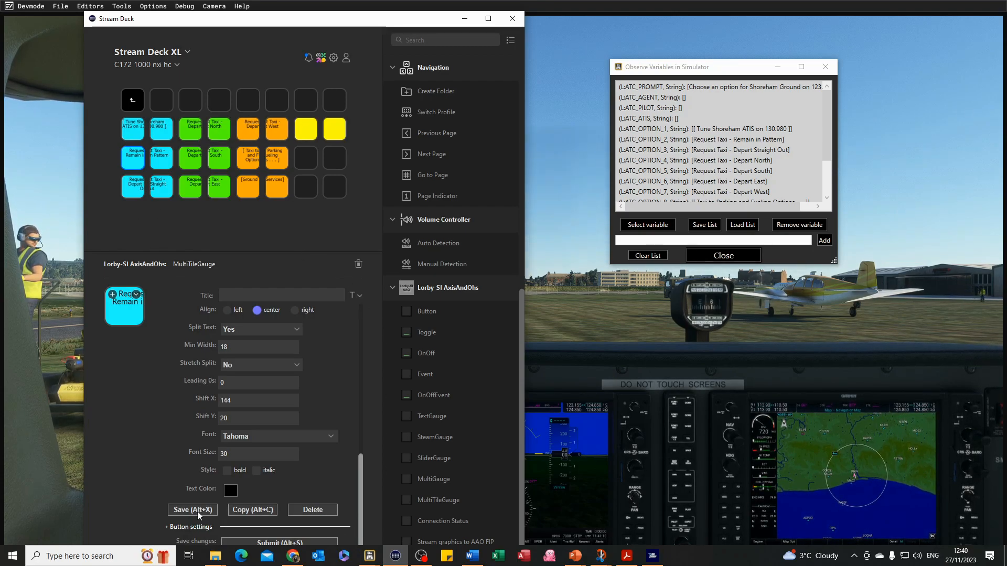
pyautogui.click(168, 526)
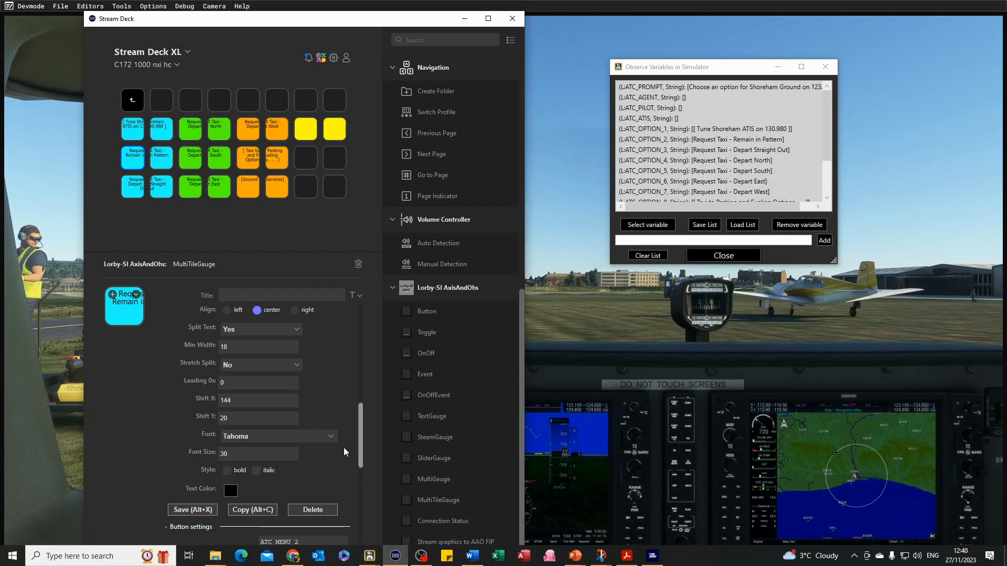
pyautogui.moveTo(361, 427); pyautogui.dragTo(361, 469)
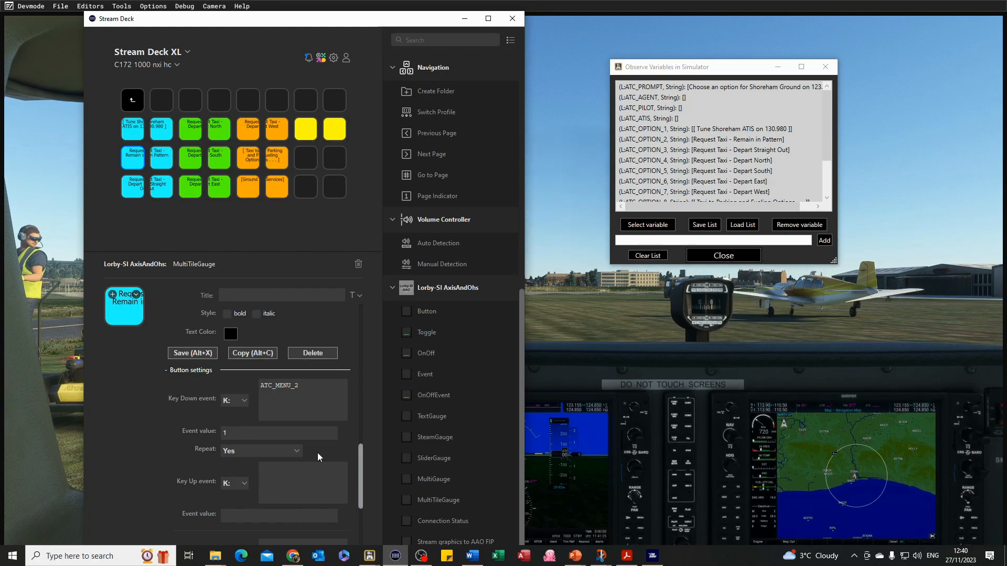
pyautogui.scroll(-1, 362, 461)
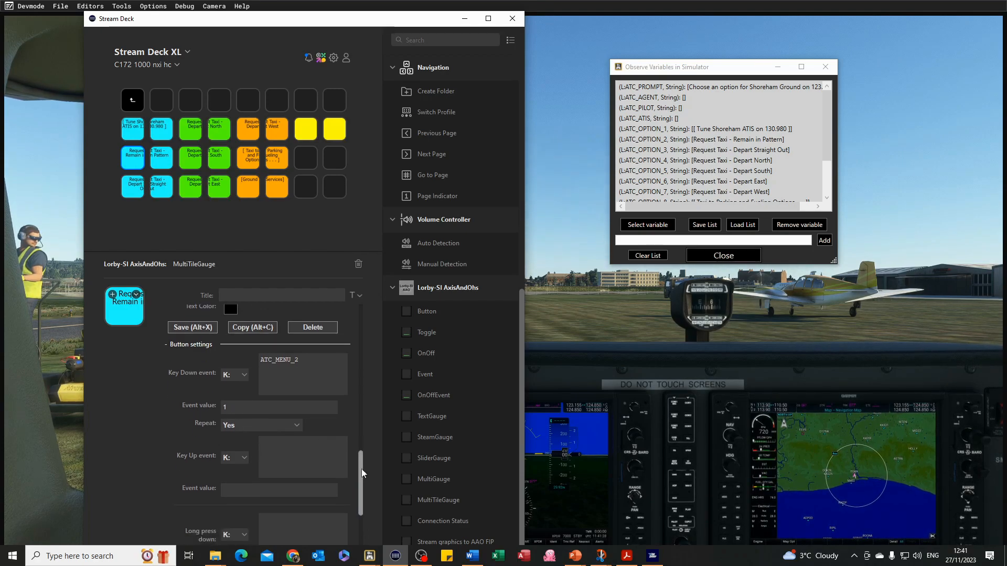
# Inspect the yellow key's OPT10 text definition and its button settings.
pyautogui.click(308, 137)
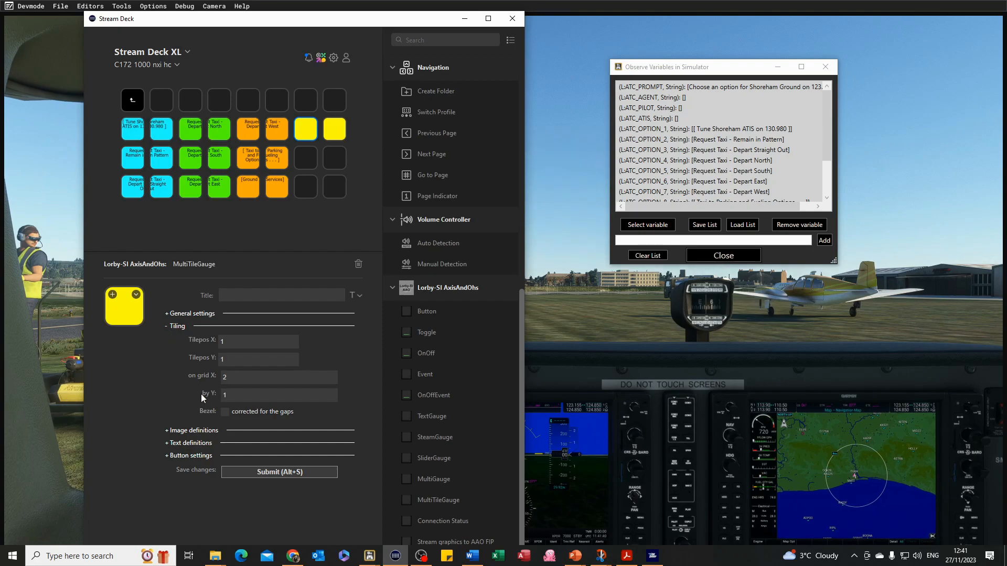
pyautogui.click(168, 442)
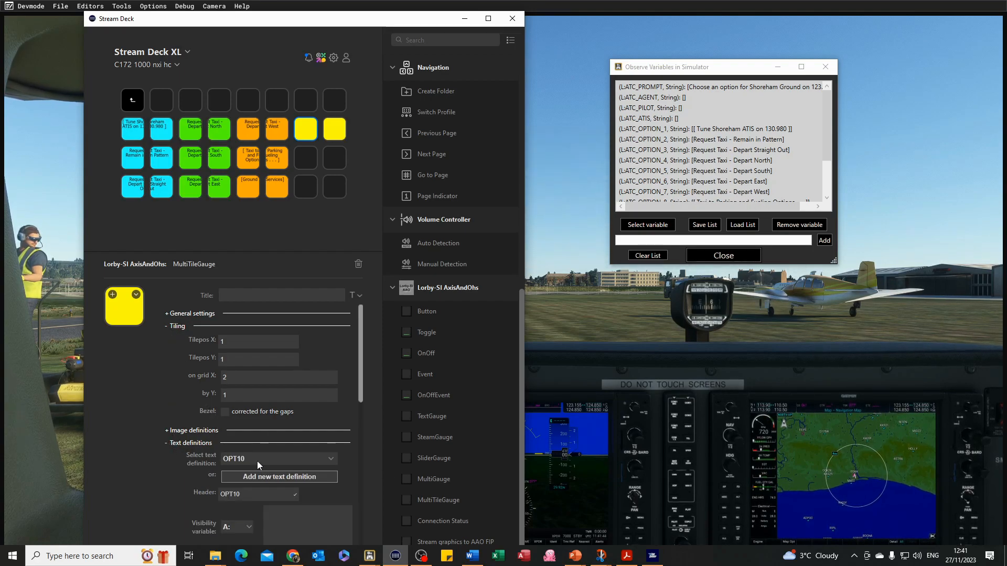
pyautogui.scroll(-3, 256, 461)
pyautogui.scroll(-1, 270, 459)
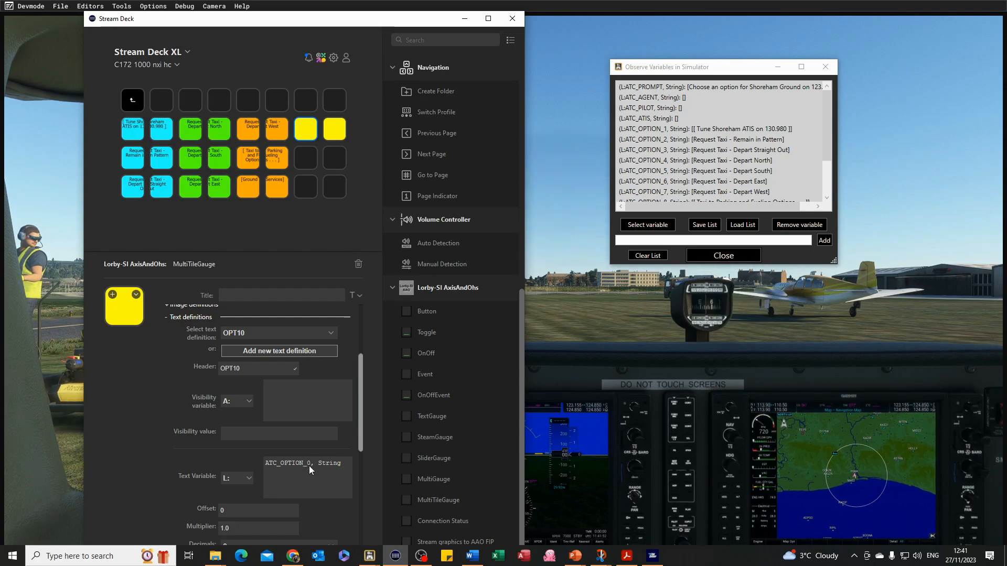
pyautogui.scroll(-2, 661, 181)
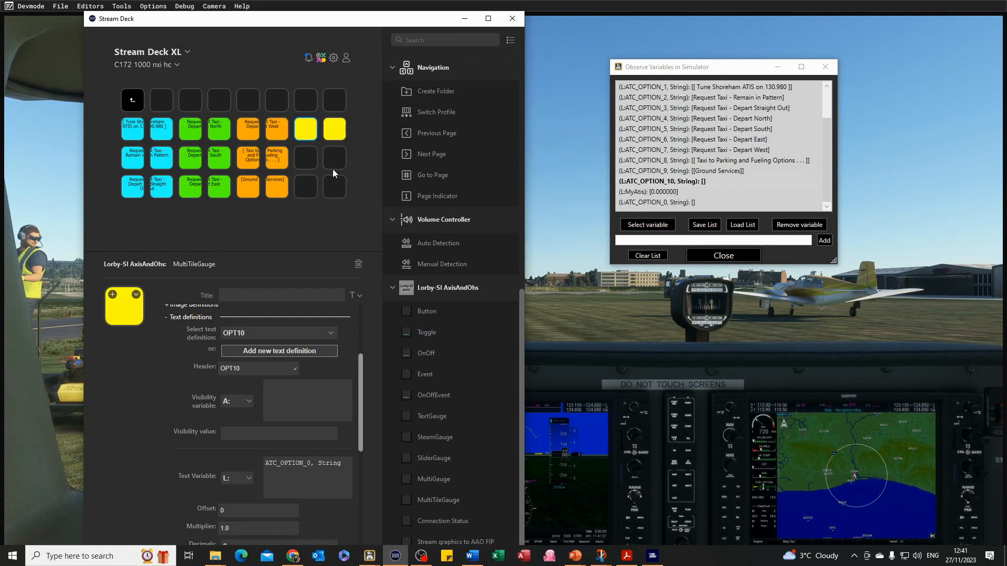
pyautogui.moveTo(362, 365); pyautogui.dragTo(363, 468)
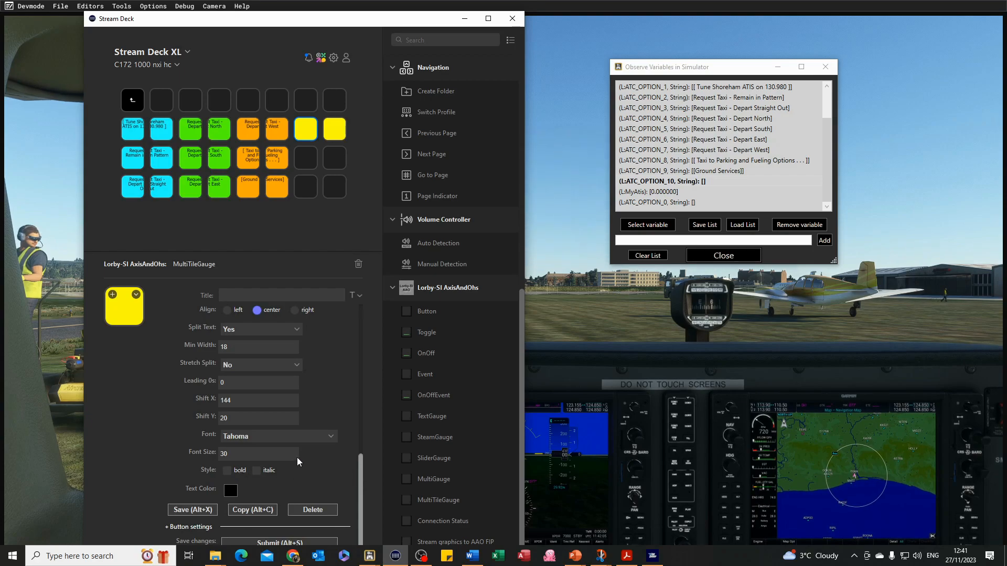
pyautogui.click(165, 526)
pyautogui.moveTo(359, 420); pyautogui.dragTo(258, 418)
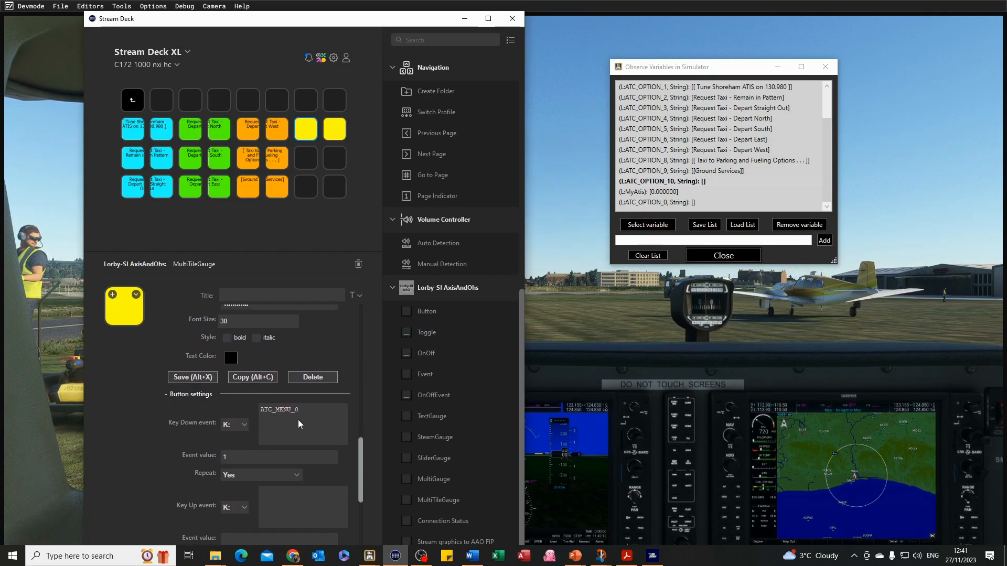
pyautogui.moveTo(360, 452); pyautogui.dragTo(362, 294)
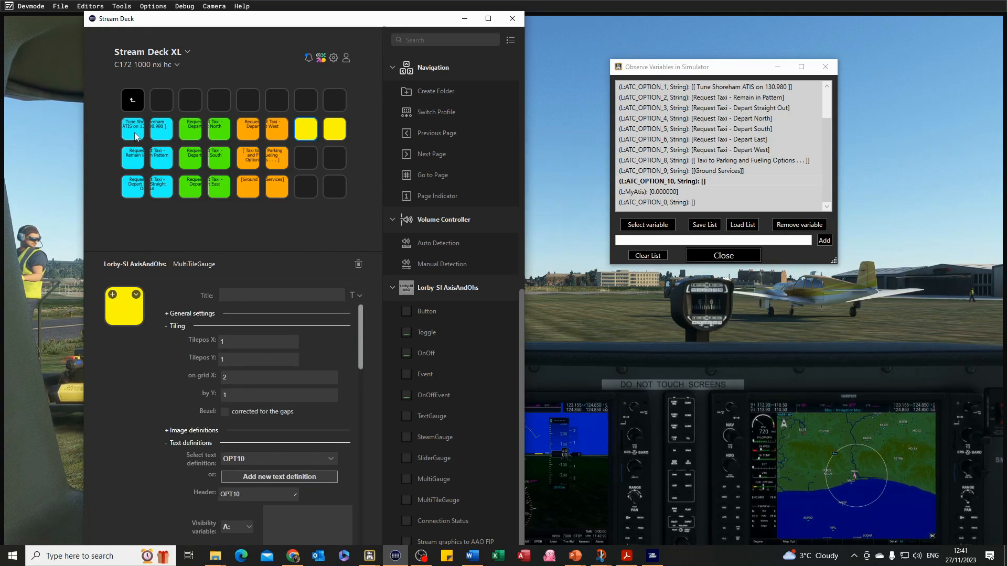
# Compare the updated ATC option variables in the observer with the first tile key.
pyautogui.moveTo(826, 149); pyautogui.dragTo(820, 103)
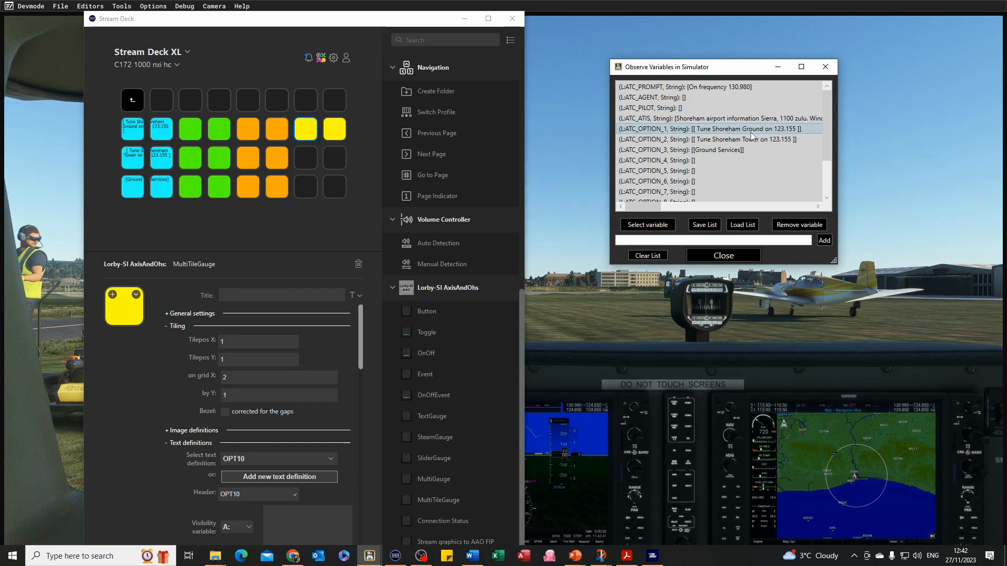
pyautogui.click(133, 138)
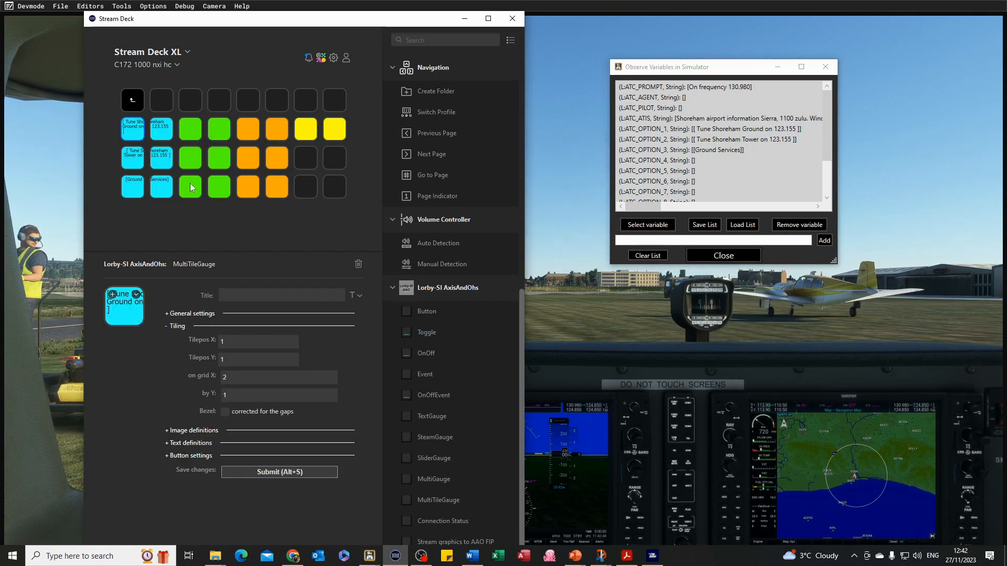